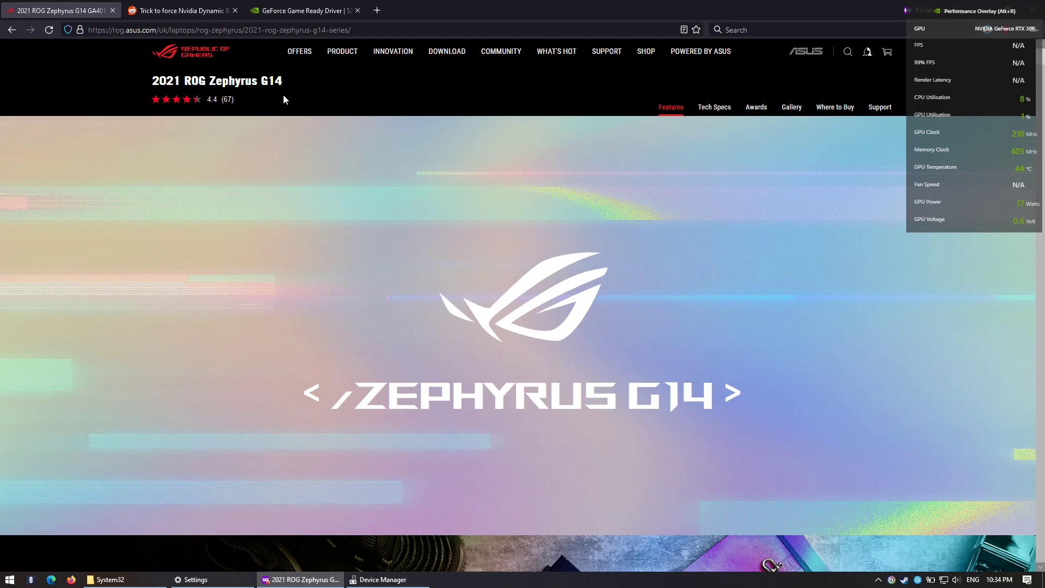
- Open the G14 Tech Specs and highlight the GA401QM-HZ242T model name
click(702, 106)
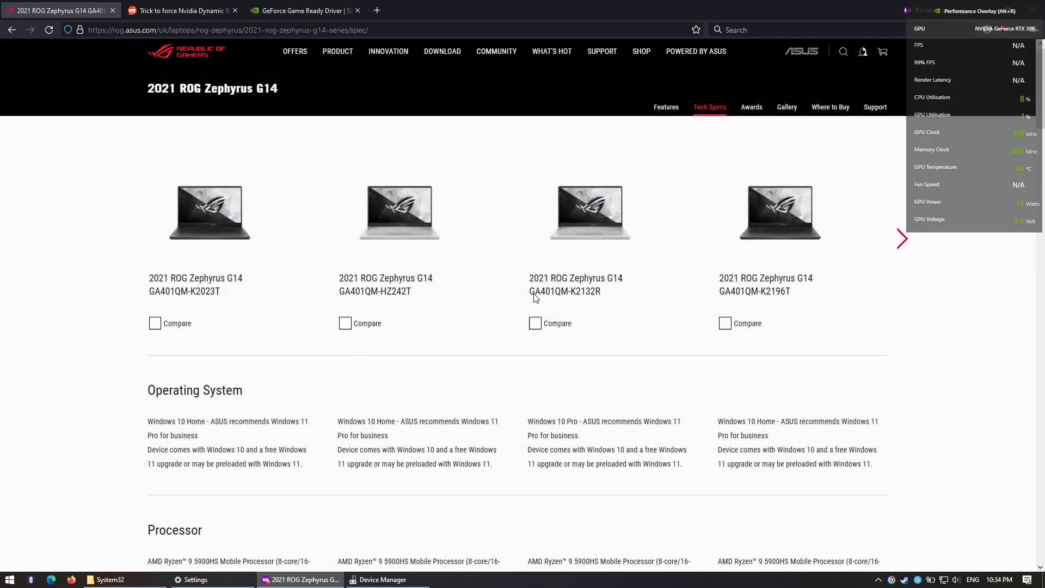
drag(412, 231, 340, 217)
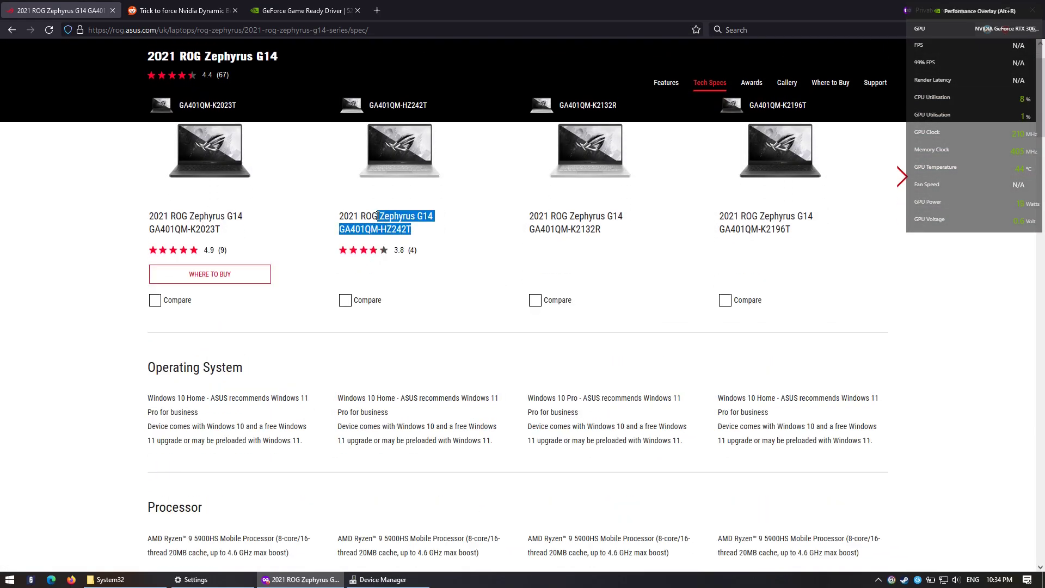
scroll(373, 262, down, 3)
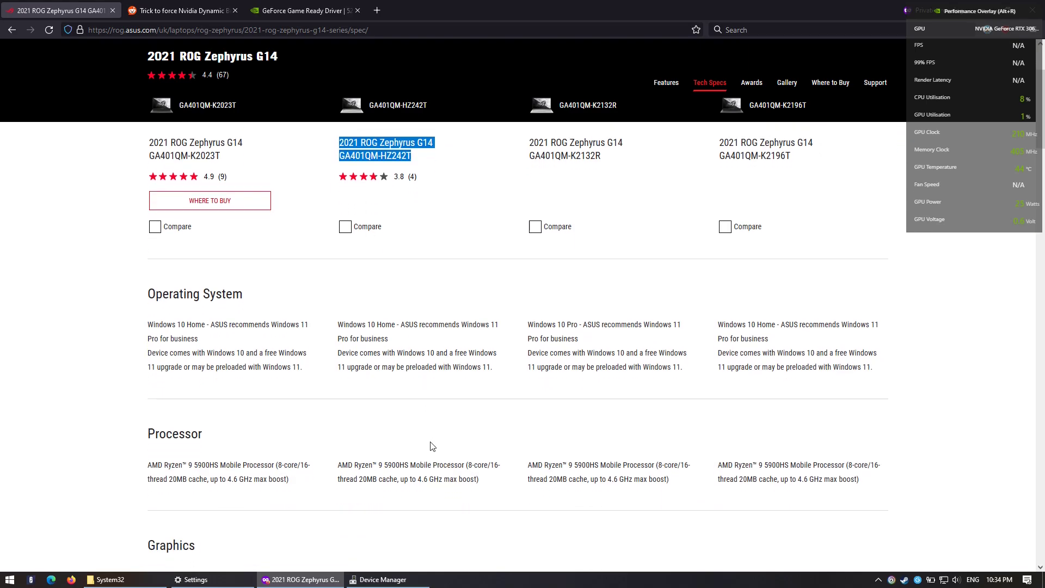
scroll(435, 444, down, 2)
ctrl+scroll(392, 457, up, 2)
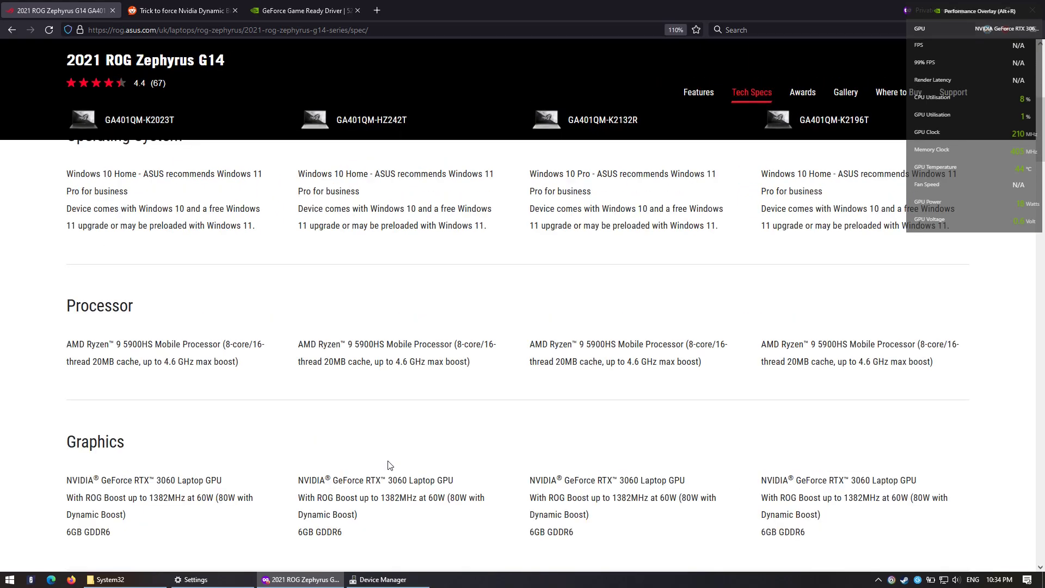
scroll(410, 455, down, 2)
ctrl+scroll(403, 446, up, 1)
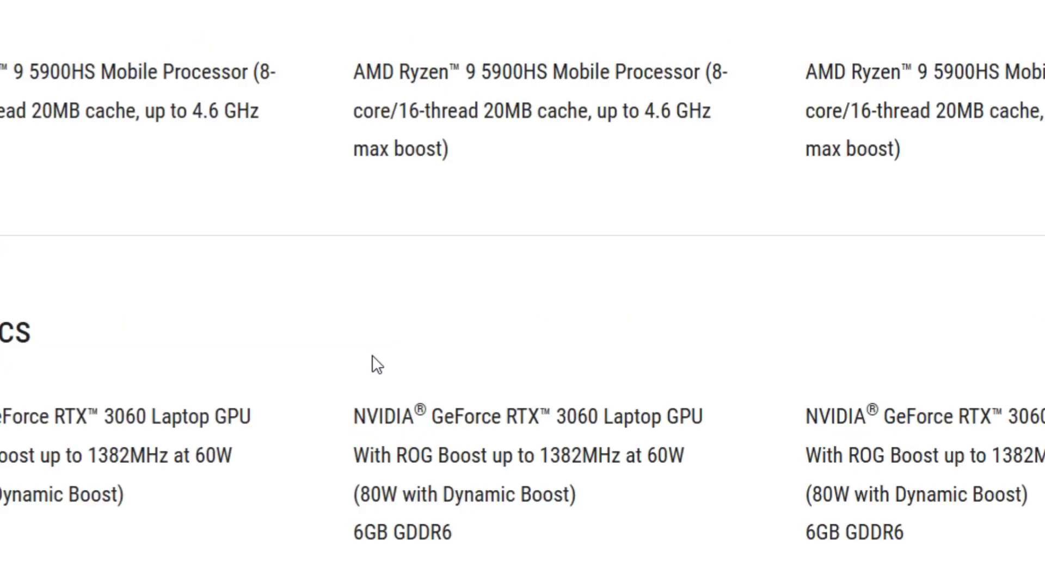
- Highlight the RTX 3060 Laptop GPU, its 60W base power and 80W Dynamic Boost note
drag(353, 250, 707, 252)
click(541, 348)
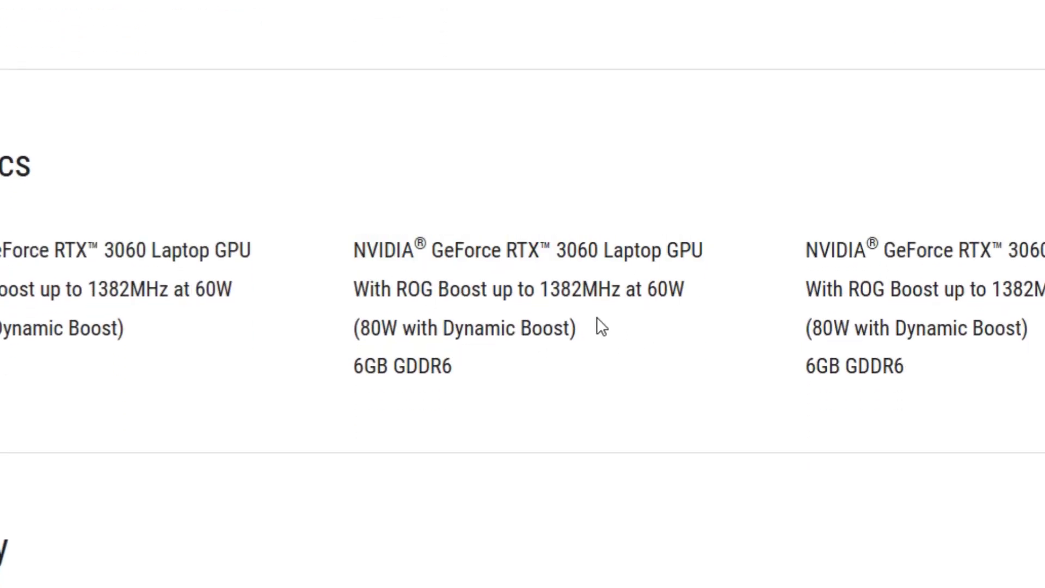
drag(648, 288, 680, 289)
drag(573, 328, 365, 329)
click(366, 396)
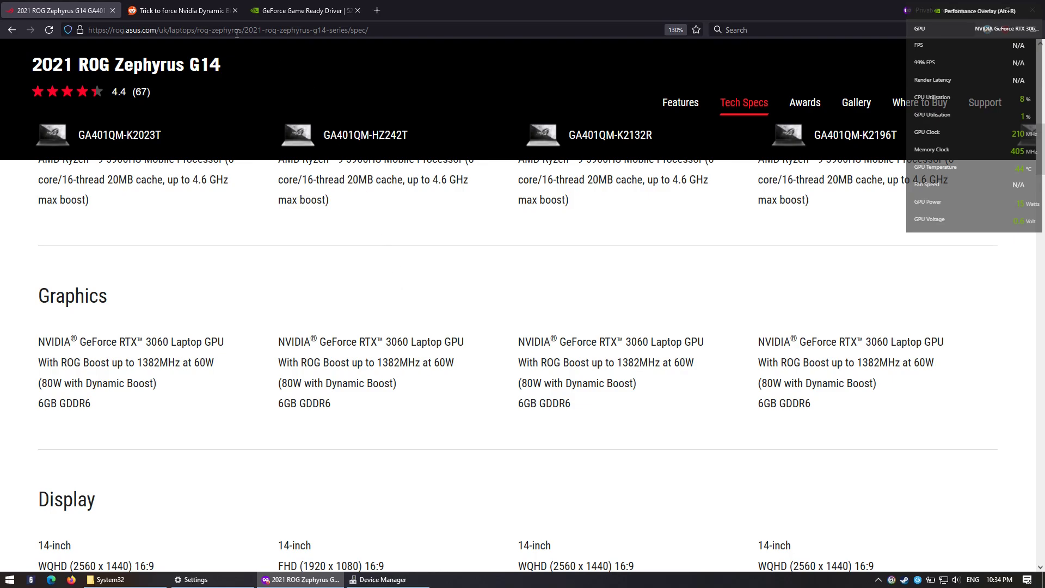
click(185, 11)
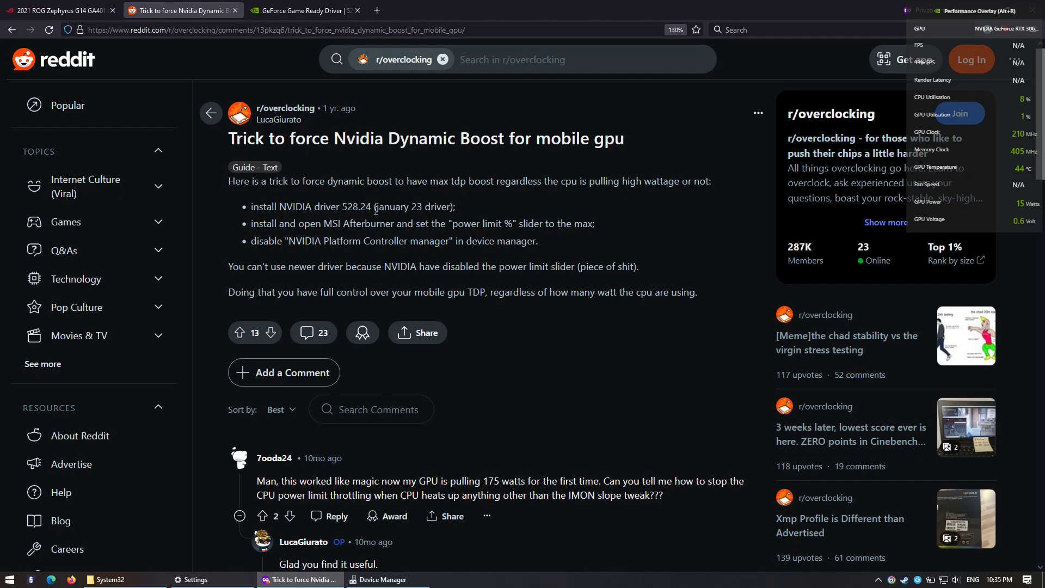
click(314, 6)
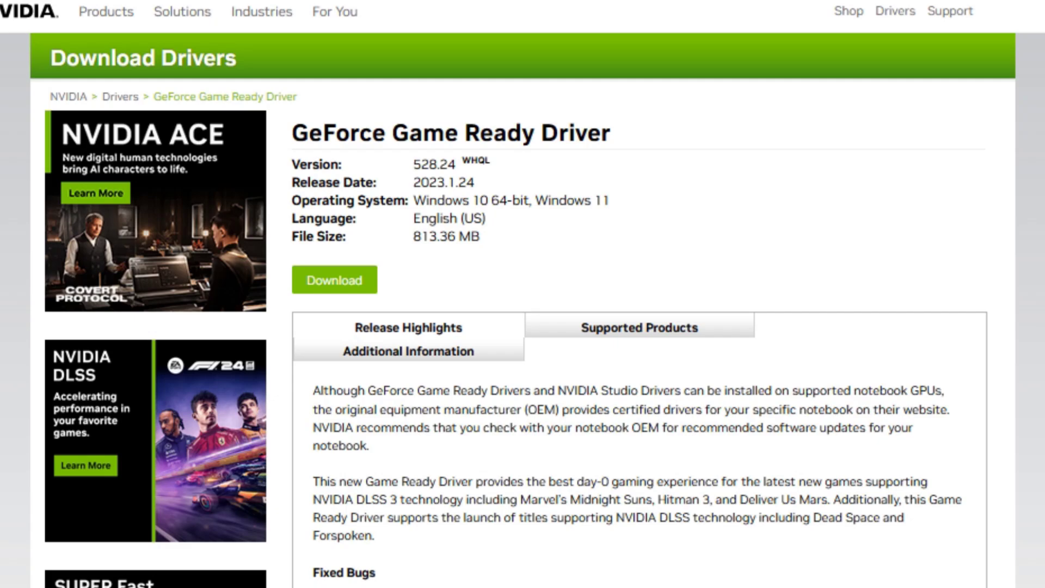
click(206, 10)
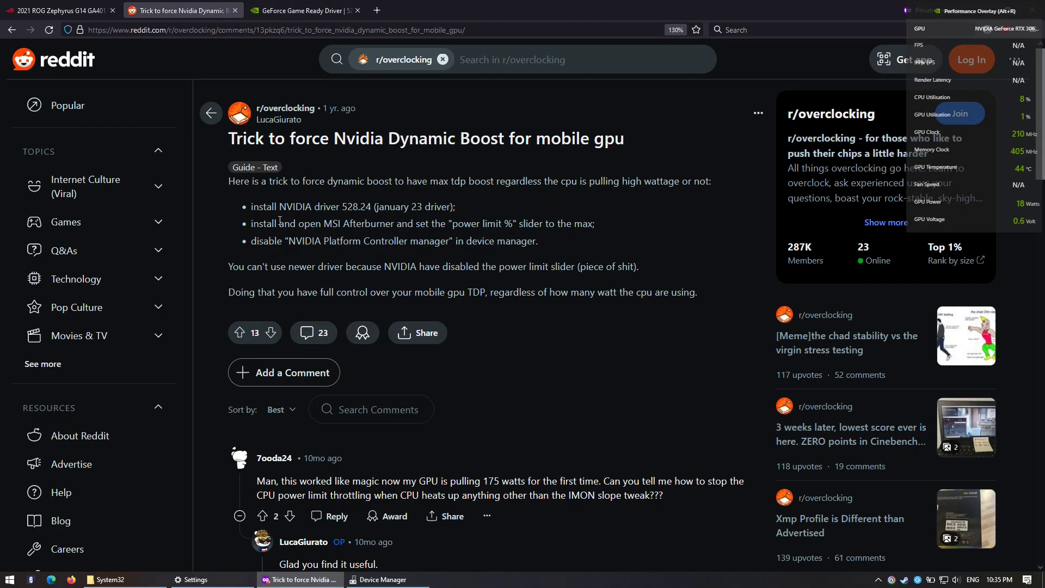
mouse_move(259, 223)
mouse_down()
mouse_move(390, 210)
mouse_move(515, 227)
mouse_up()
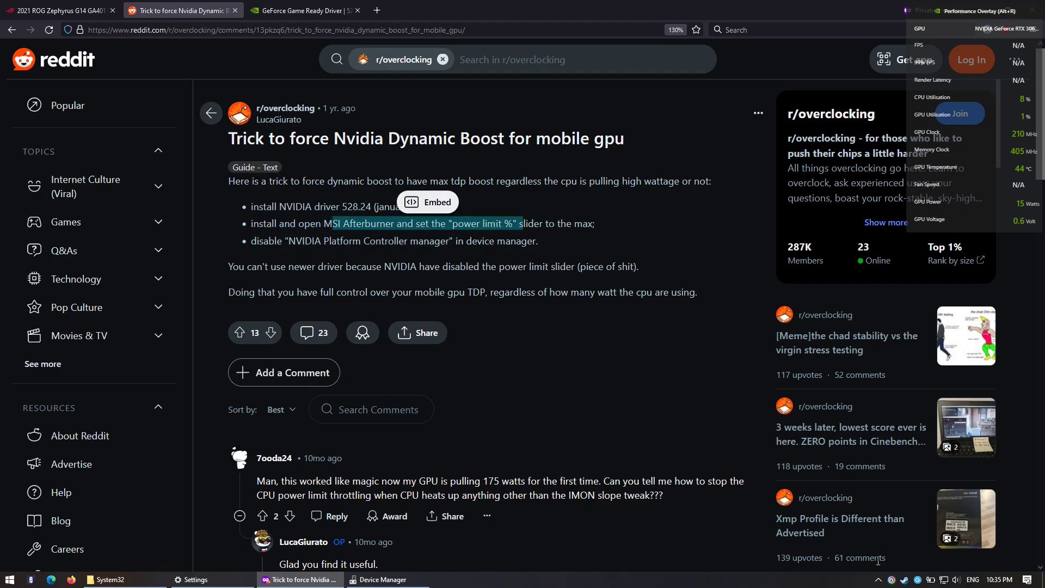
click(609, 354)
- Open MSI Afterburner from the hidden tray icons and move its window lower
click(878, 579)
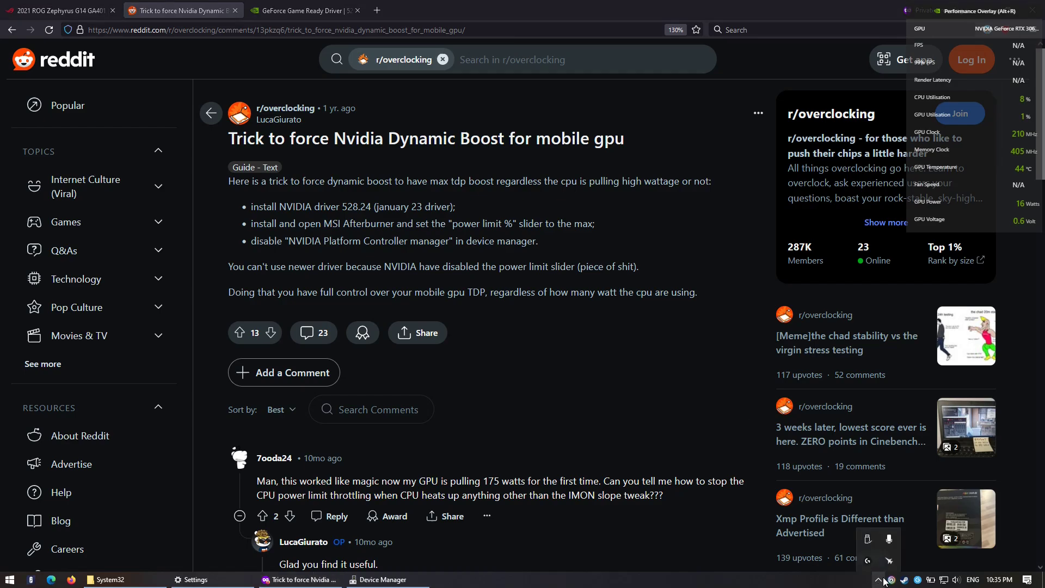
click(890, 560)
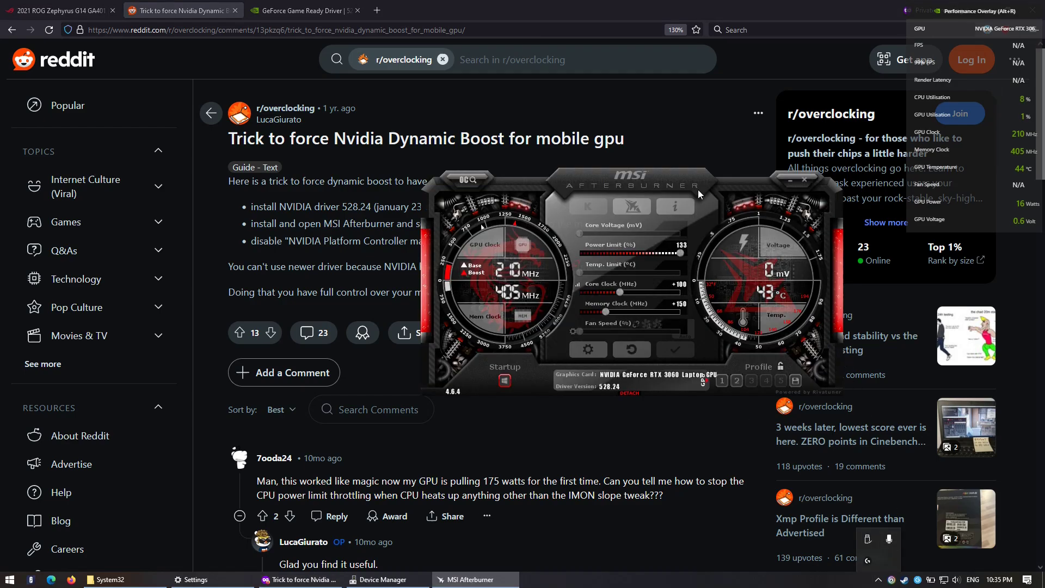
drag(698, 189, 704, 260)
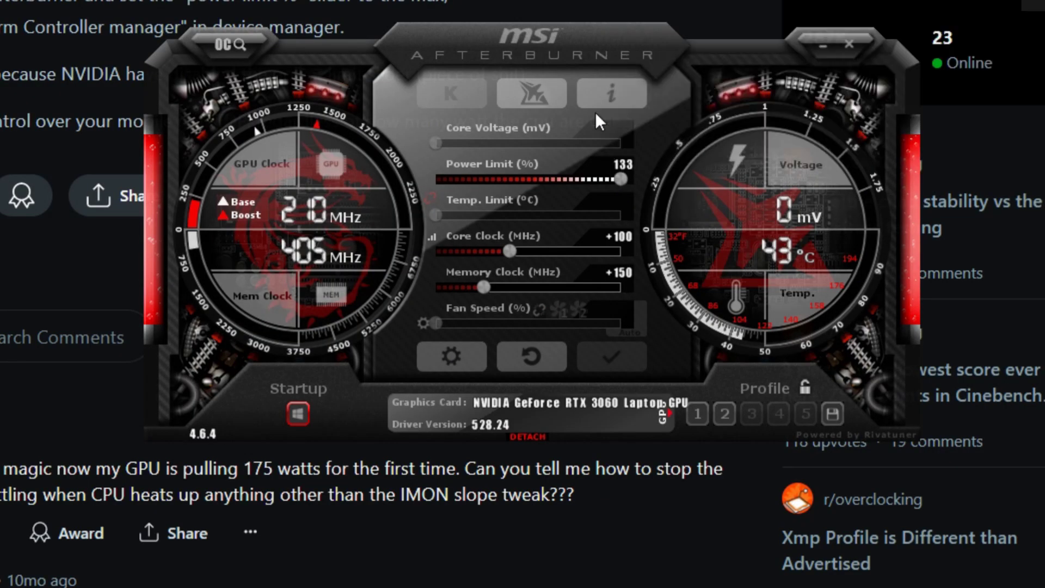
drag(613, 58, 602, 123)
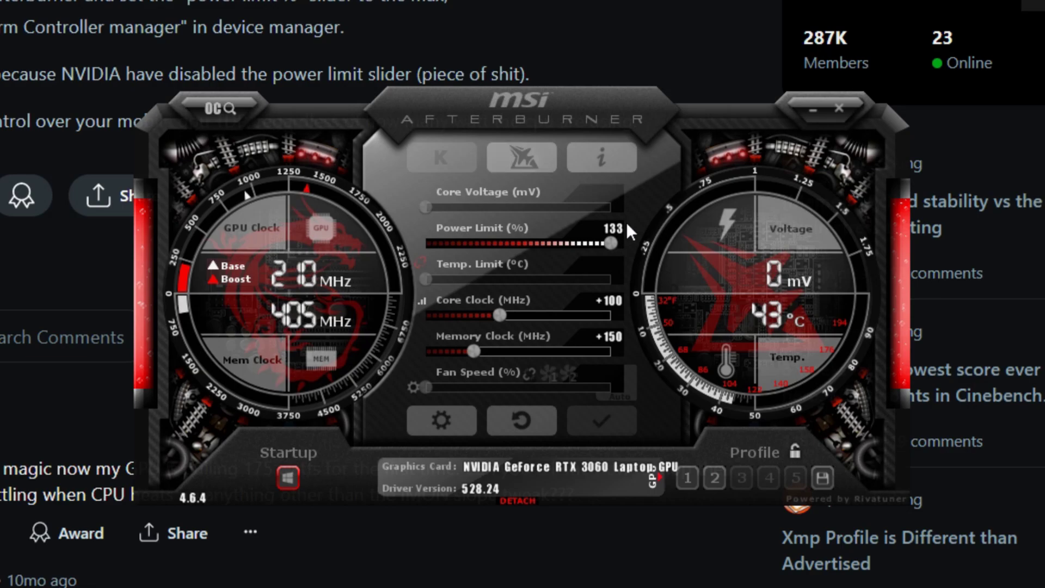
- Set the Power Limit slider to its 133 maximum, apply it, and minimise Afterburner
mouse_move(617, 242)
mouse_down()
mouse_move(546, 269)
mouse_move(678, 270)
mouse_up()
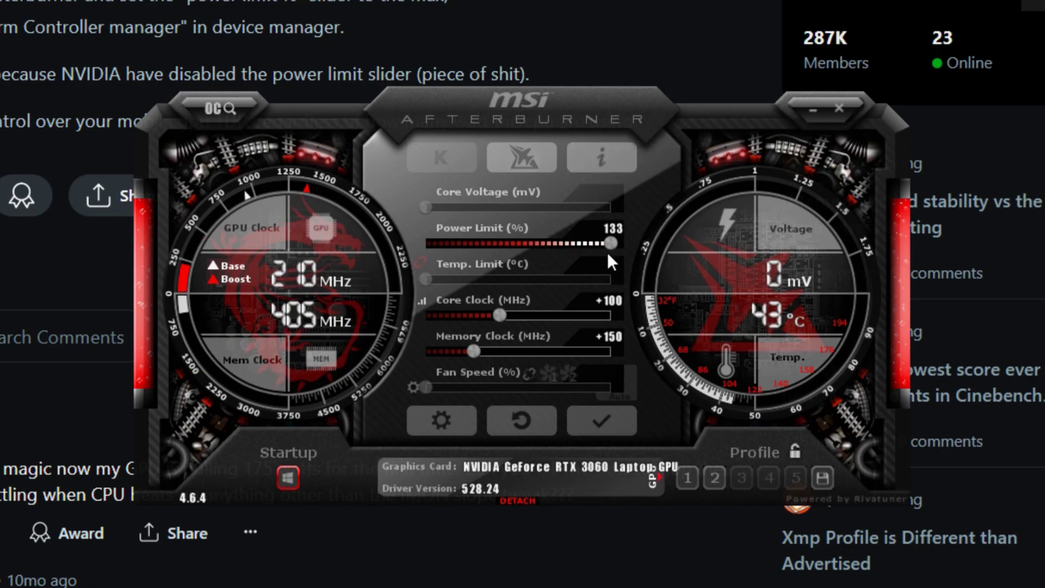
mouse_move(608, 255)
mouse_down()
mouse_move(407, 248)
mouse_move(635, 253)
mouse_up()
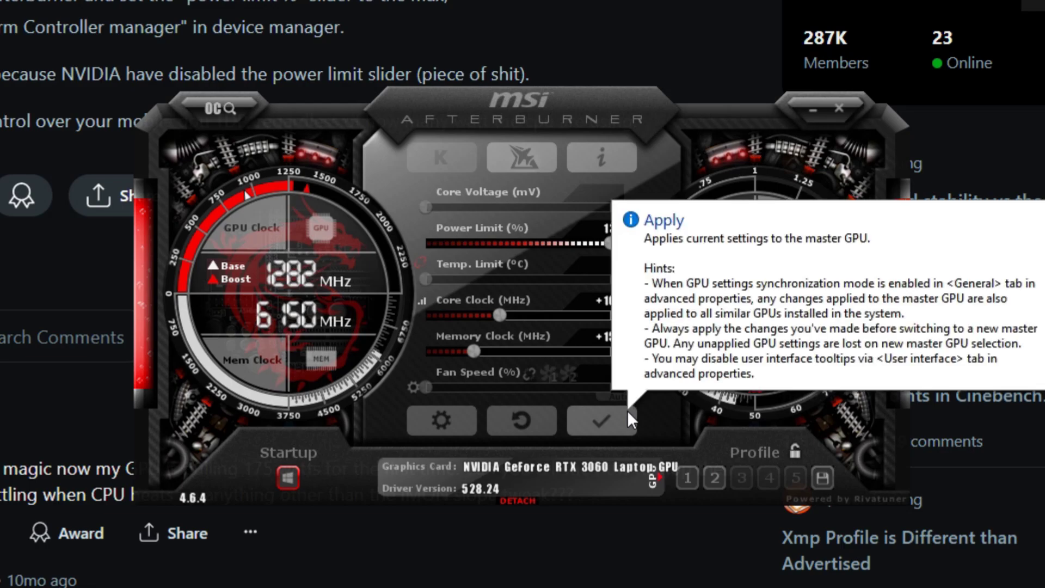
click(628, 414)
click(814, 110)
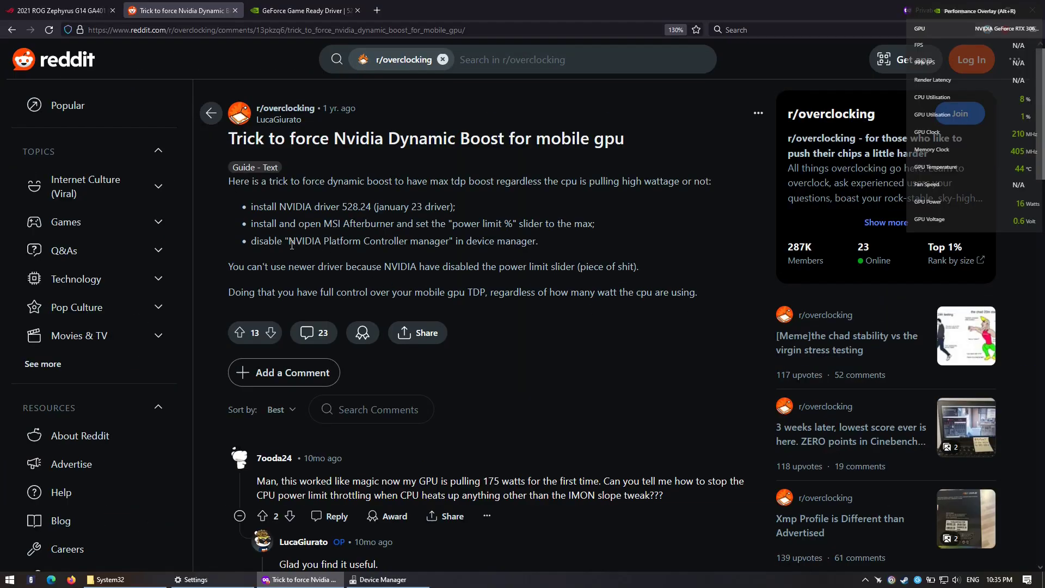
- Highlight the guide's NVIDIA Platform Controller step and open Device Manager via Start search
drag(291, 245, 447, 245)
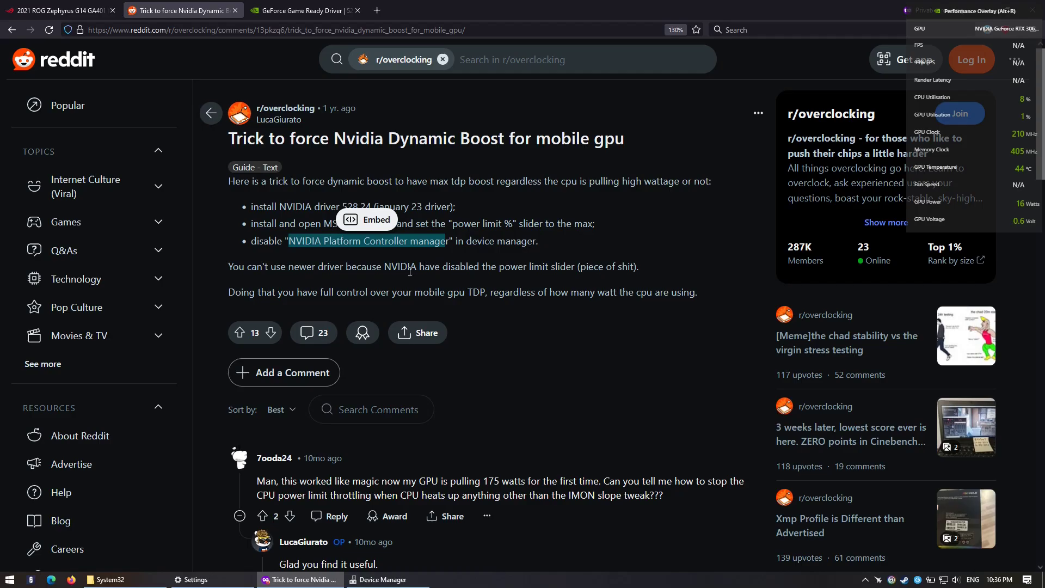
key(super)
text(devi)
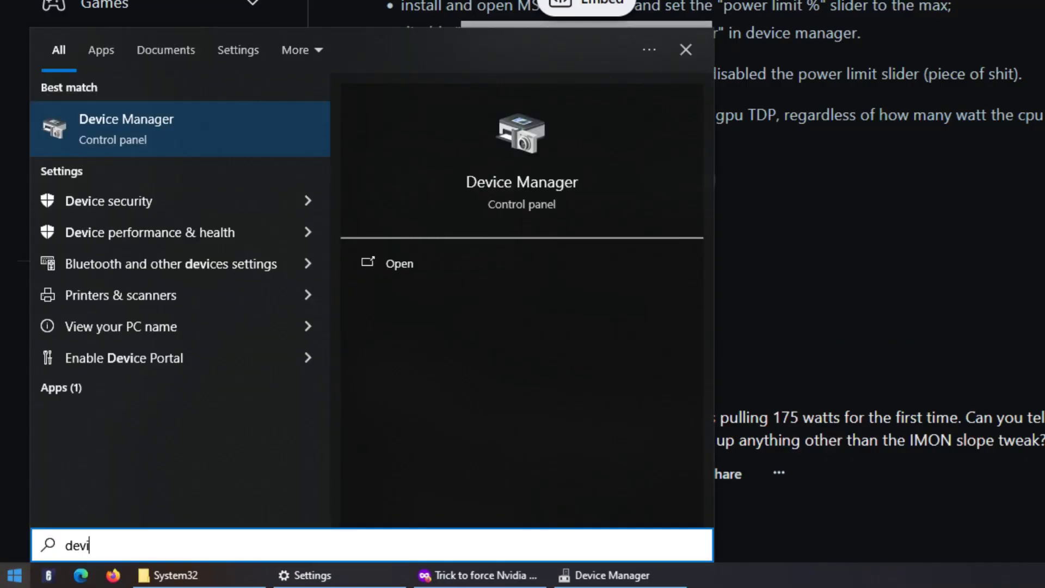
text(ce)
click(195, 148)
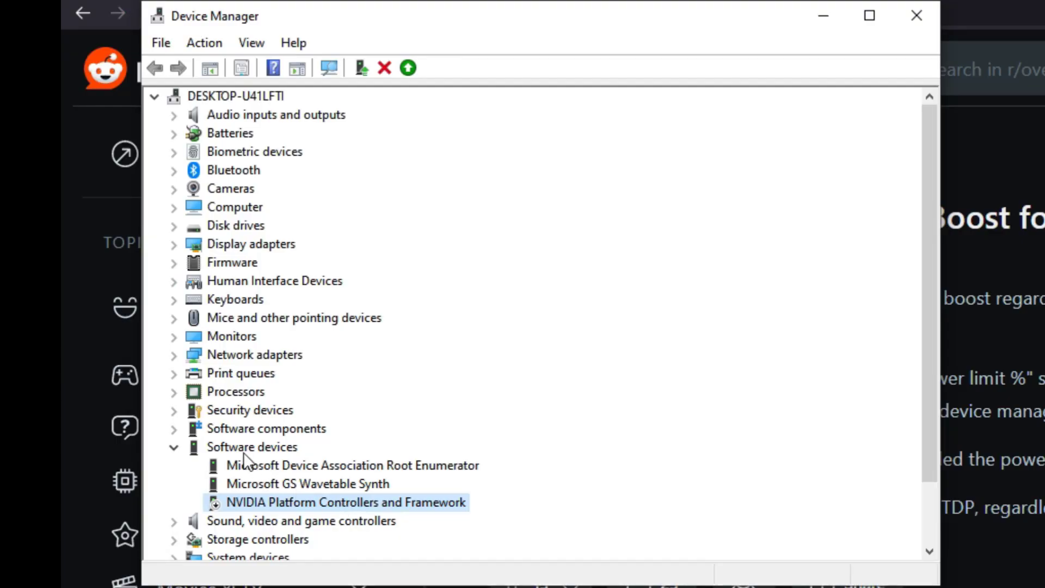
- Confirm NVIDIA Platform Controllers and Framework under Software devices offers Enable device, then minimise
click(97, 261)
click(367, 503)
right_click(392, 506)
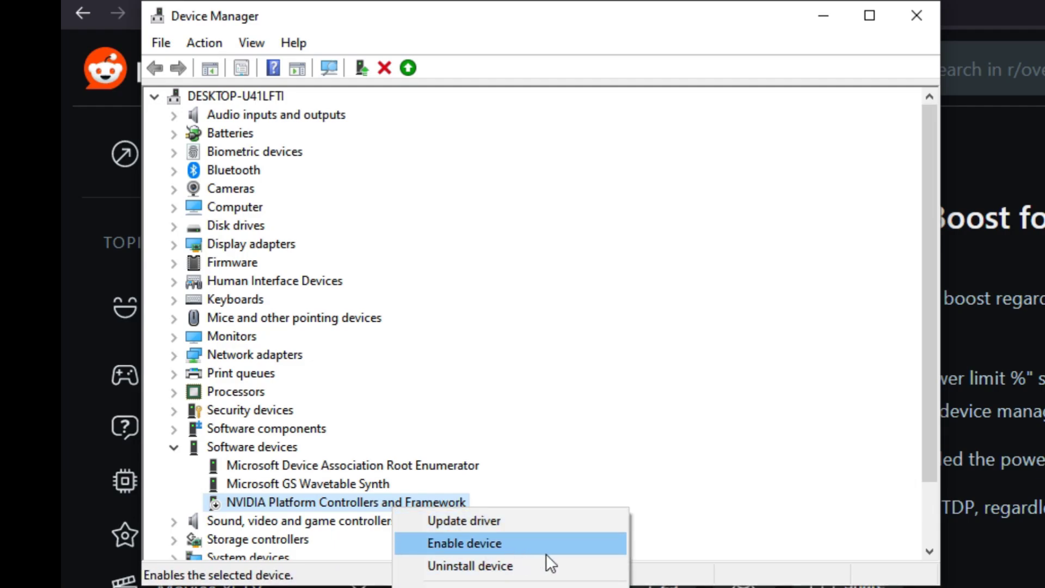
click(826, 21)
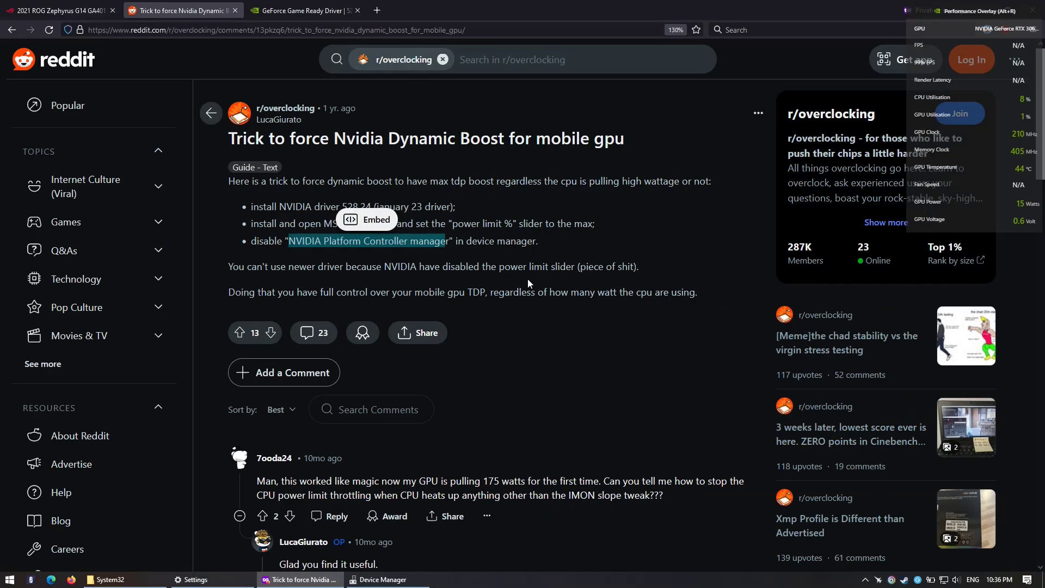
click(561, 275)
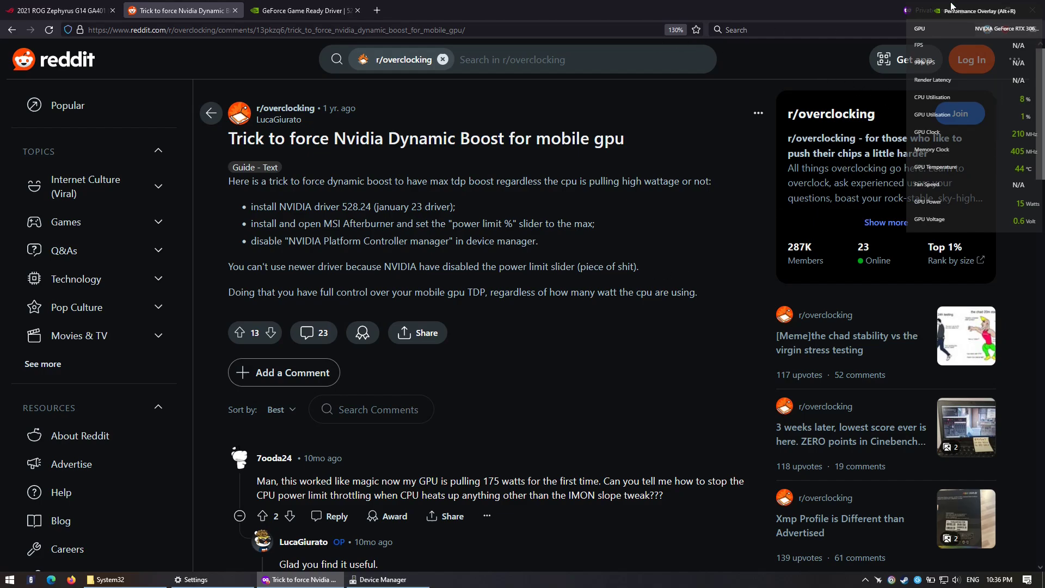
- Show the desktop, move the BOOST GPU shortcut to mid-desktop and run it
click(986, 11)
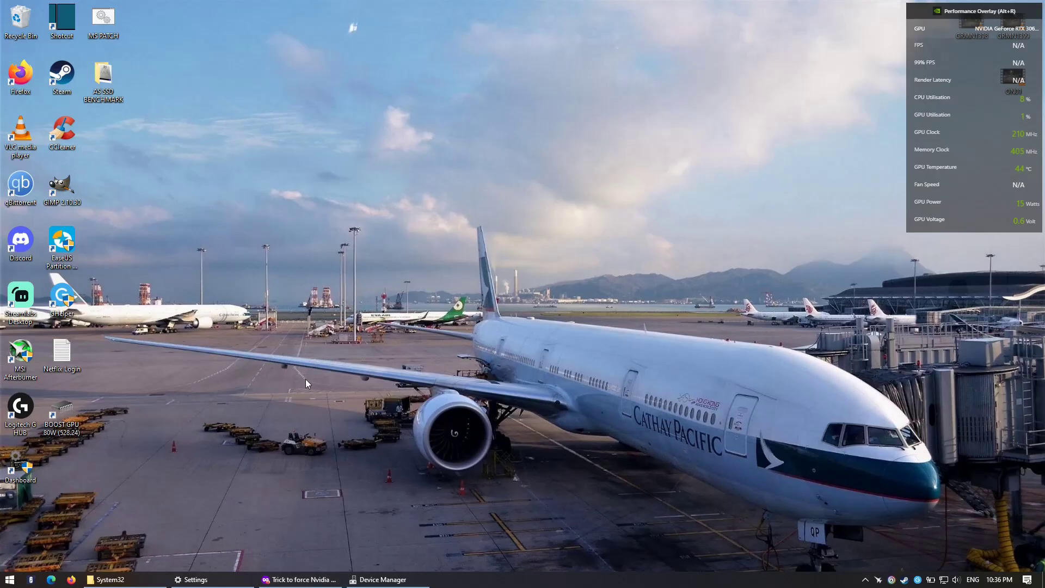
right_click(66, 424)
click(147, 448)
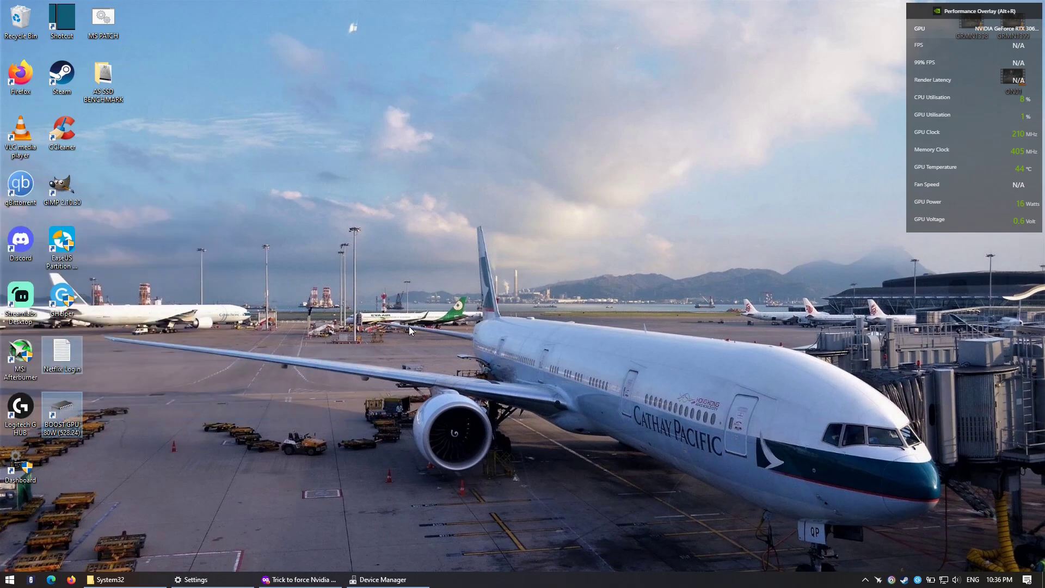
drag(68, 422, 442, 312)
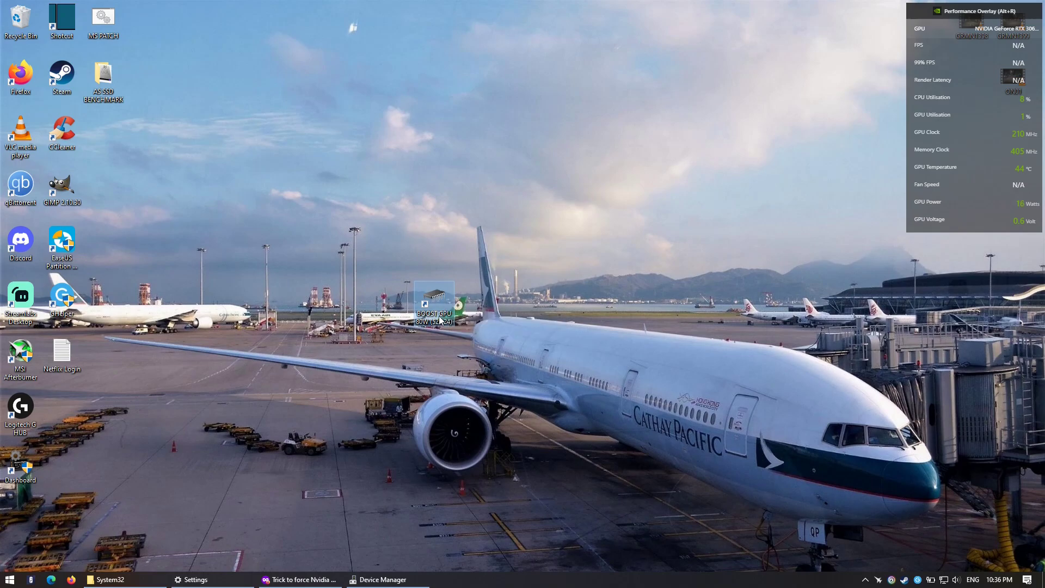
double_click(455, 320)
- In the shortcut's Properties, highlight the Target's /k nvidia-smi -pl 80 command
right_click(442, 315)
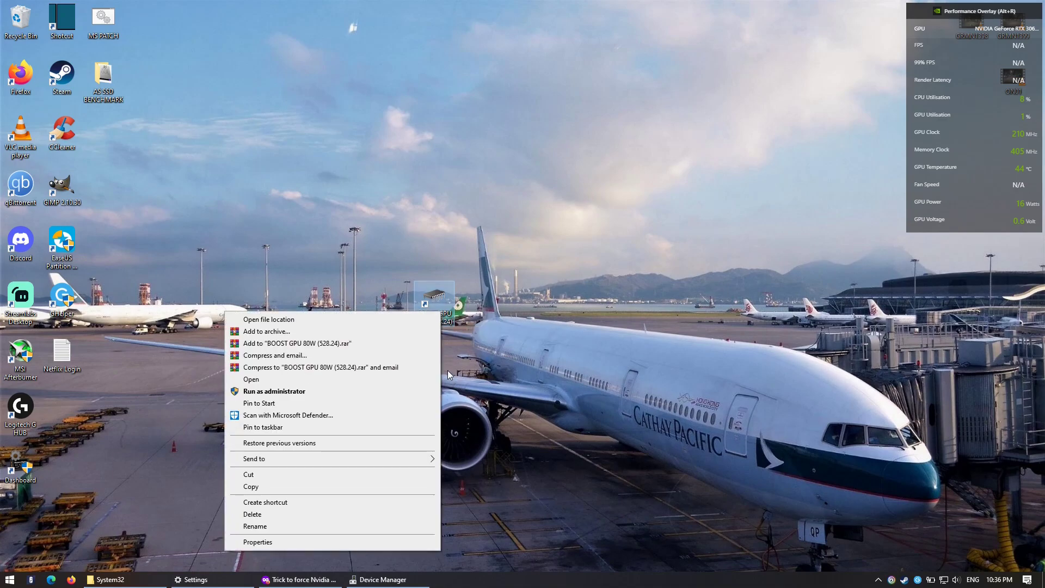
click(357, 543)
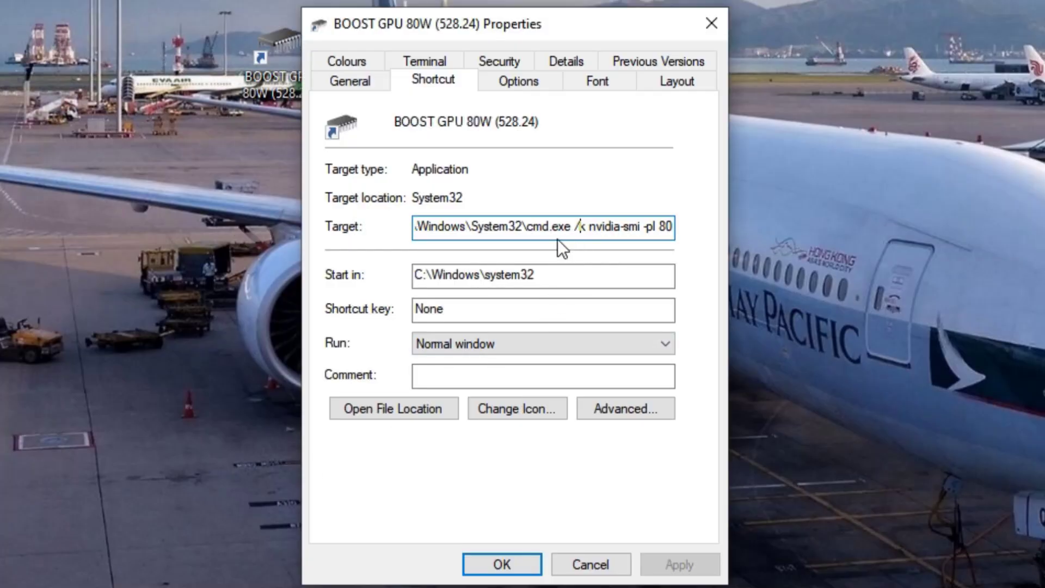
drag(493, 227, 666, 244)
mouse_move(632, 231)
mouse_down()
mouse_move(400, 244)
mouse_move(708, 231)
mouse_up()
click(591, 235)
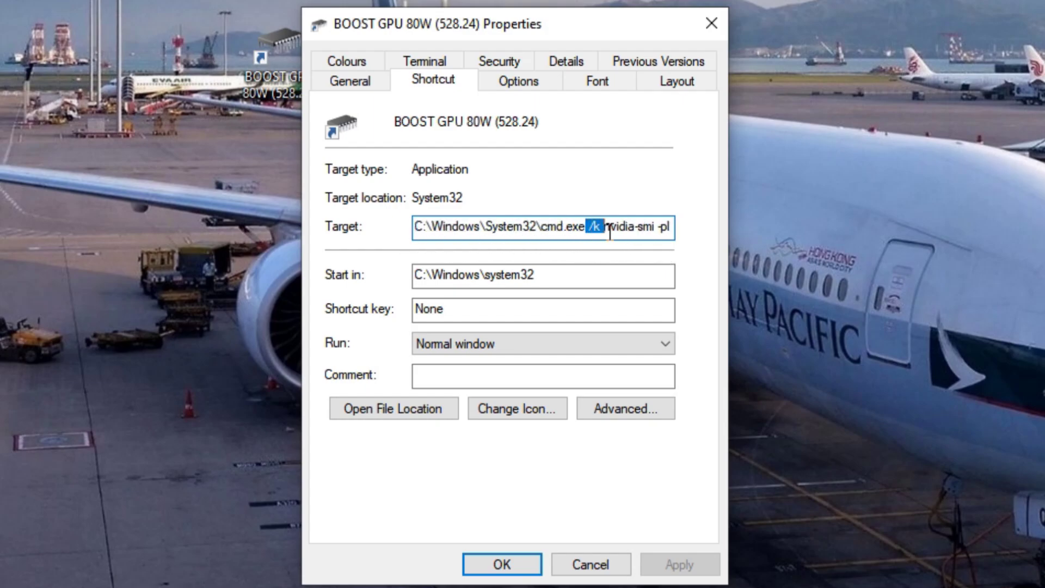
click(650, 240)
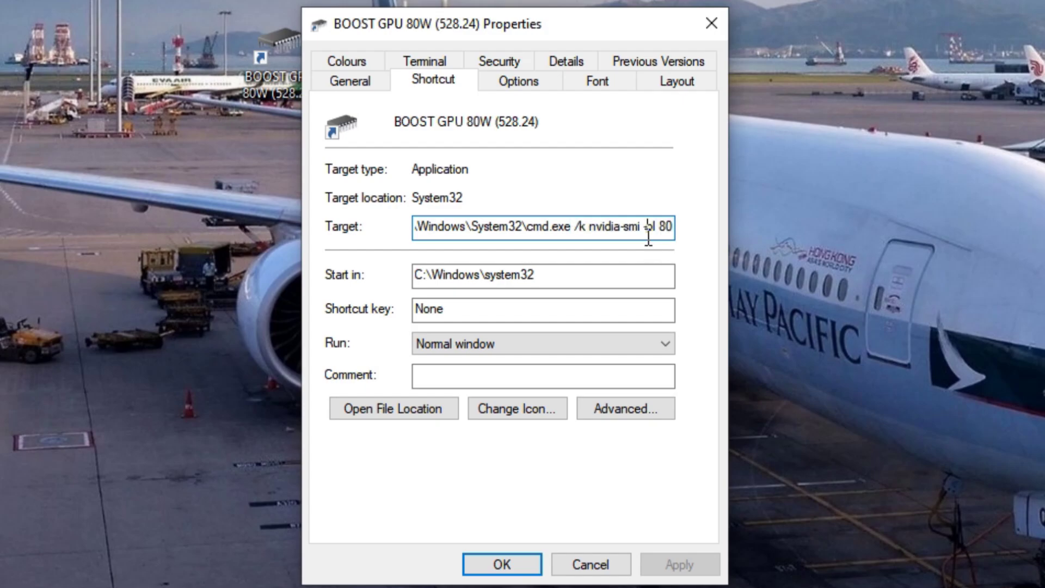
drag(657, 234, 695, 233)
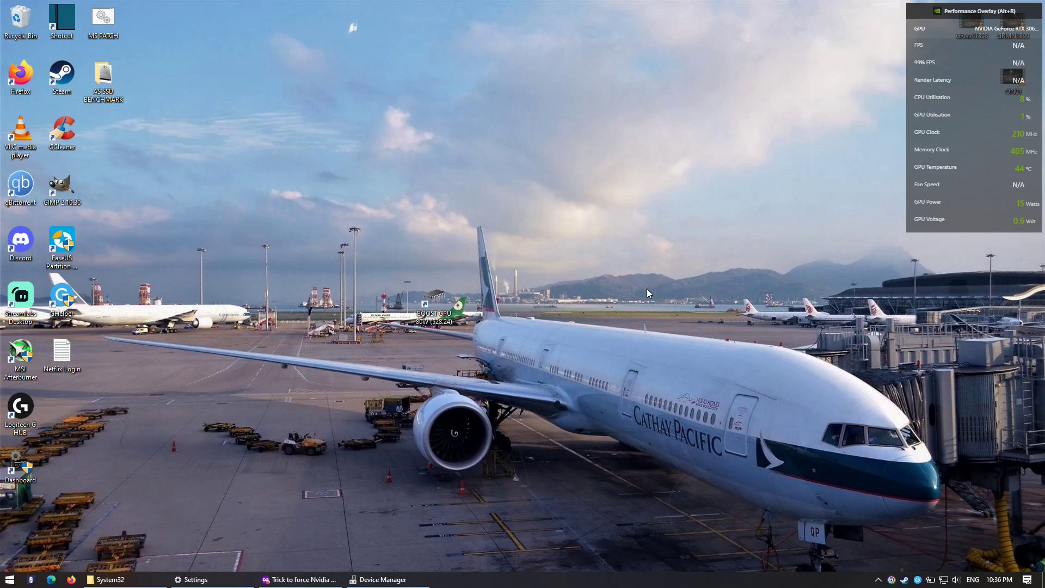
- Move BOOST GPU 80W under Logitech G HUB, run it, and centre the admin console
drag(454, 318, 82, 429)
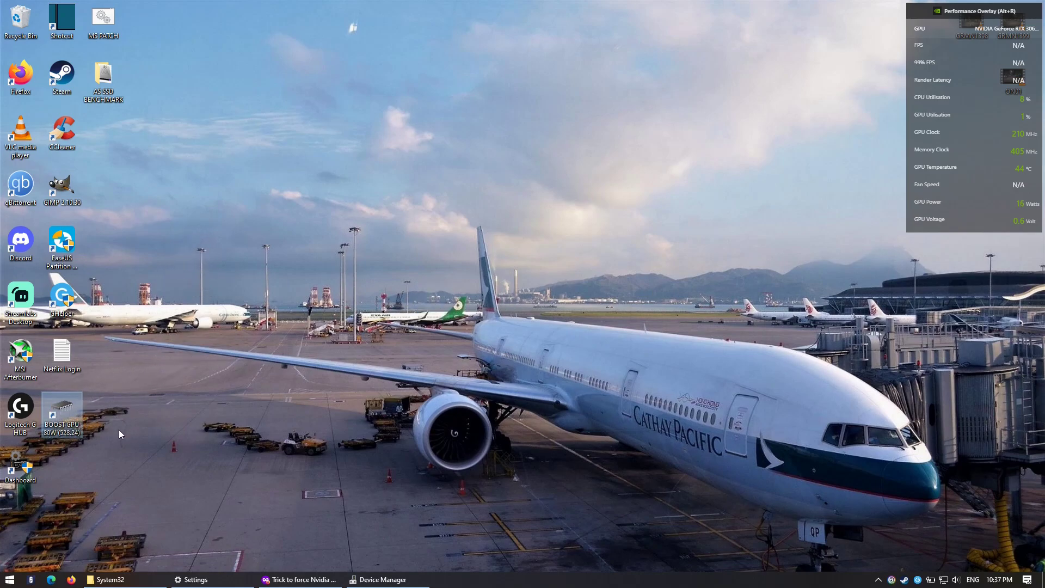
double_click(73, 426)
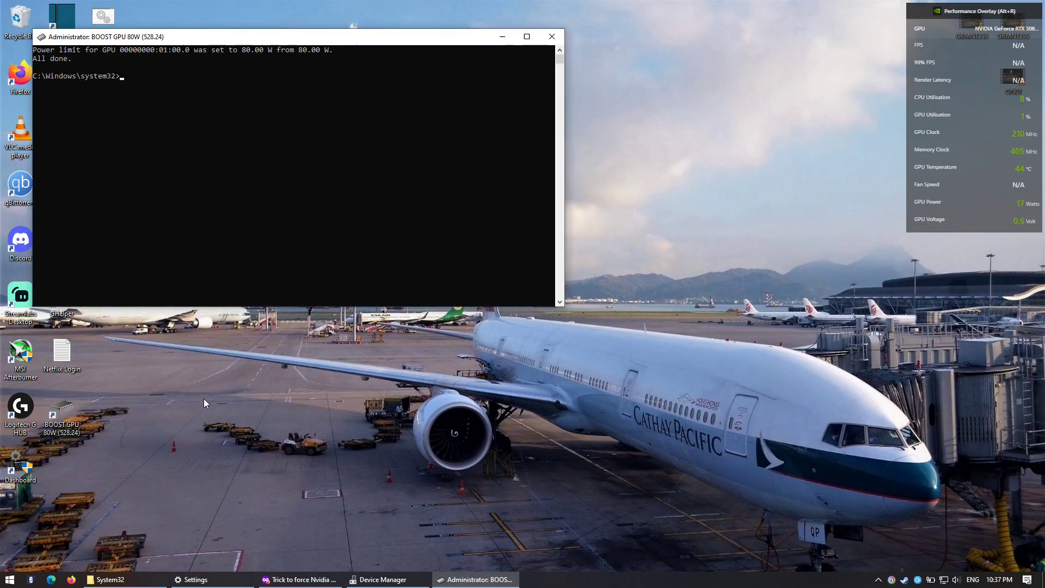
drag(218, 37, 399, 175)
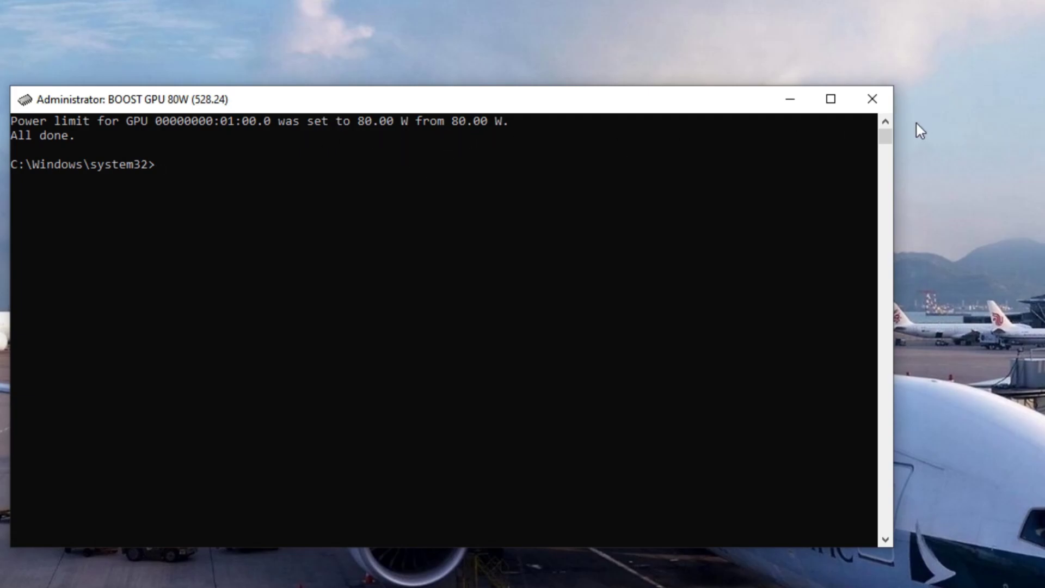
- Close the console, select the cmd.exe /k nvidia-smi -pl 80 line, and start a New Shortcut
click(878, 106)
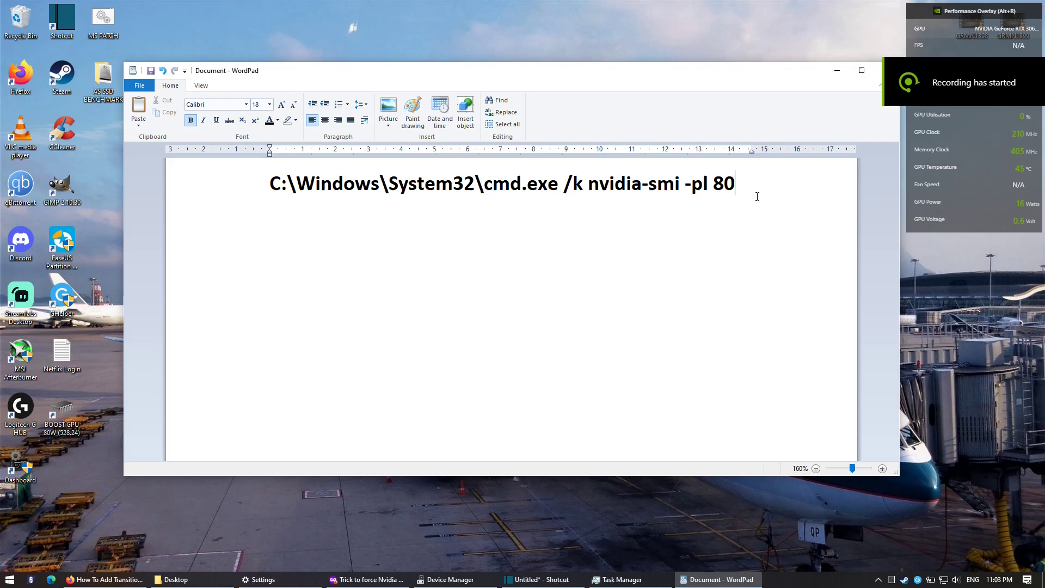
mouse_move(748, 187)
mouse_down()
mouse_move(273, 213)
mouse_move(782, 196)
mouse_up()
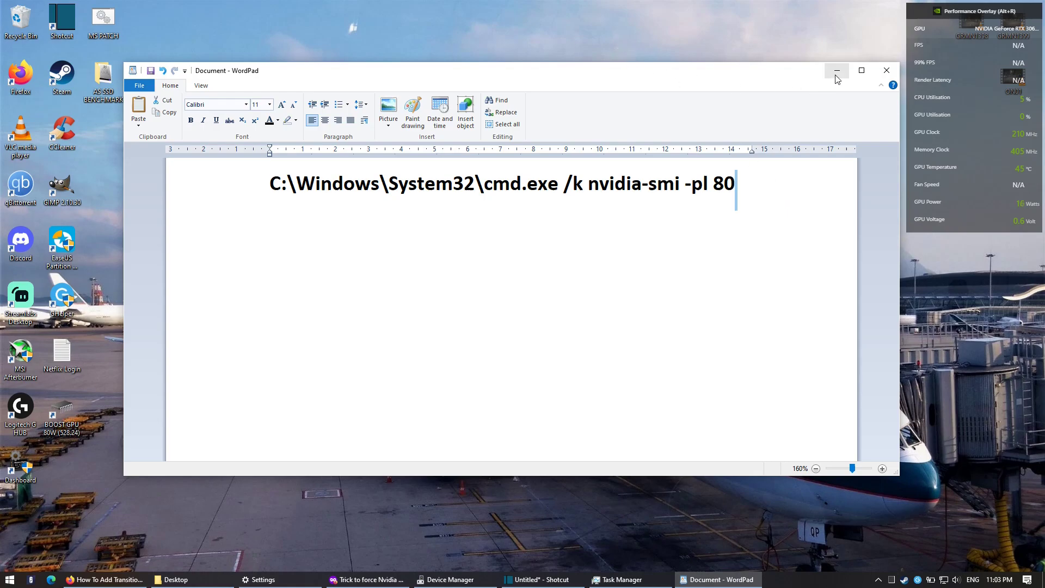
right_click(574, 37)
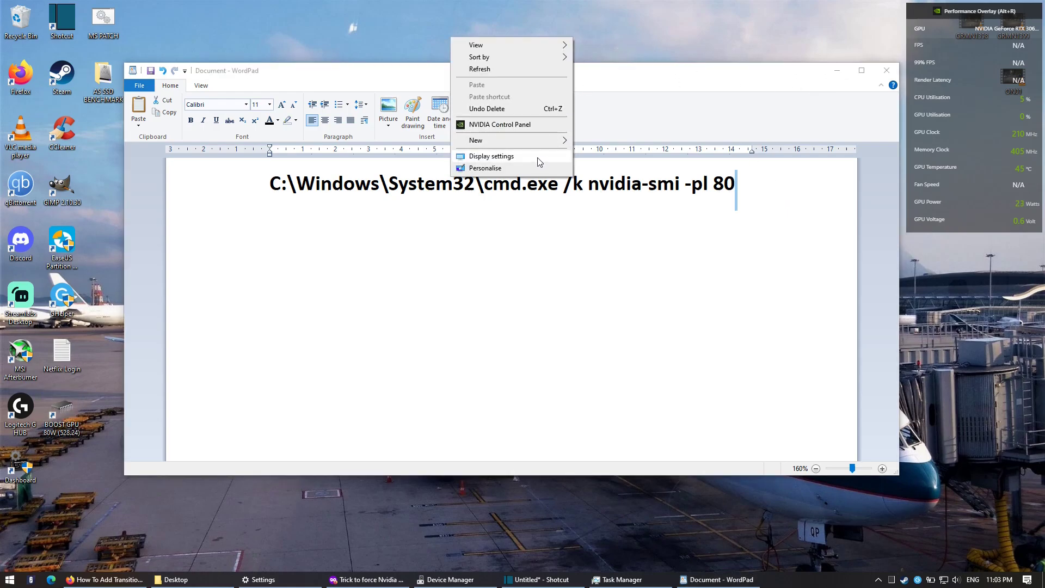
mouse_move(490, 141)
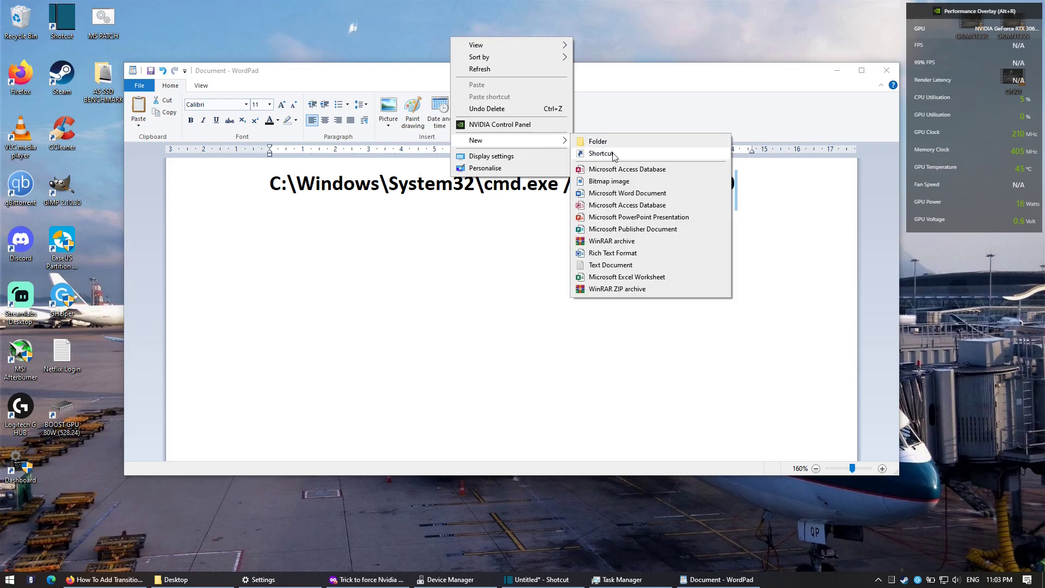
click(612, 155)
drag(548, 173, 491, 253)
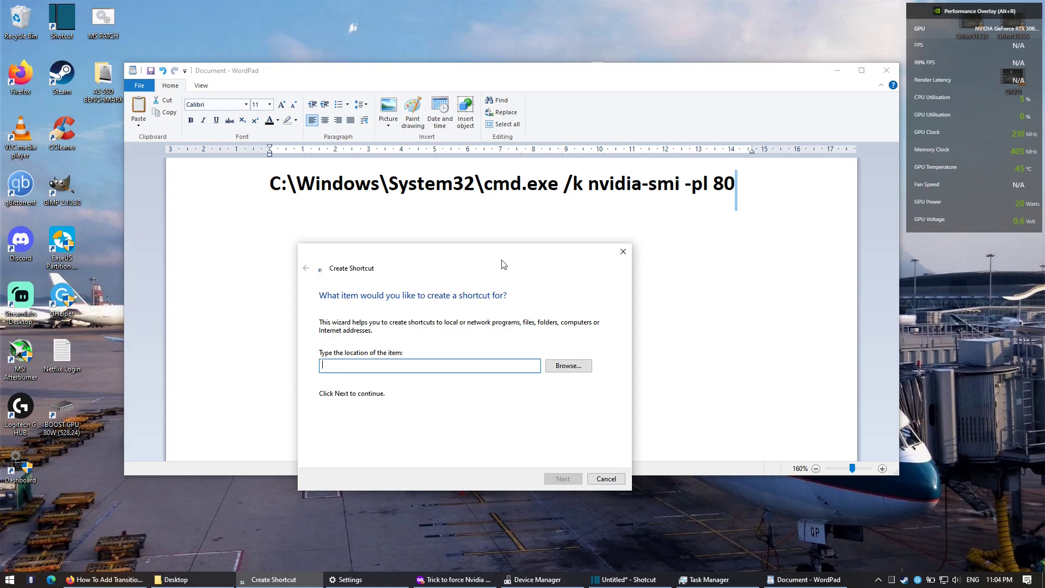
- Copy C:\Windows\System32\cmd.exe from WordPad into the shortcut's location box
click(560, 187)
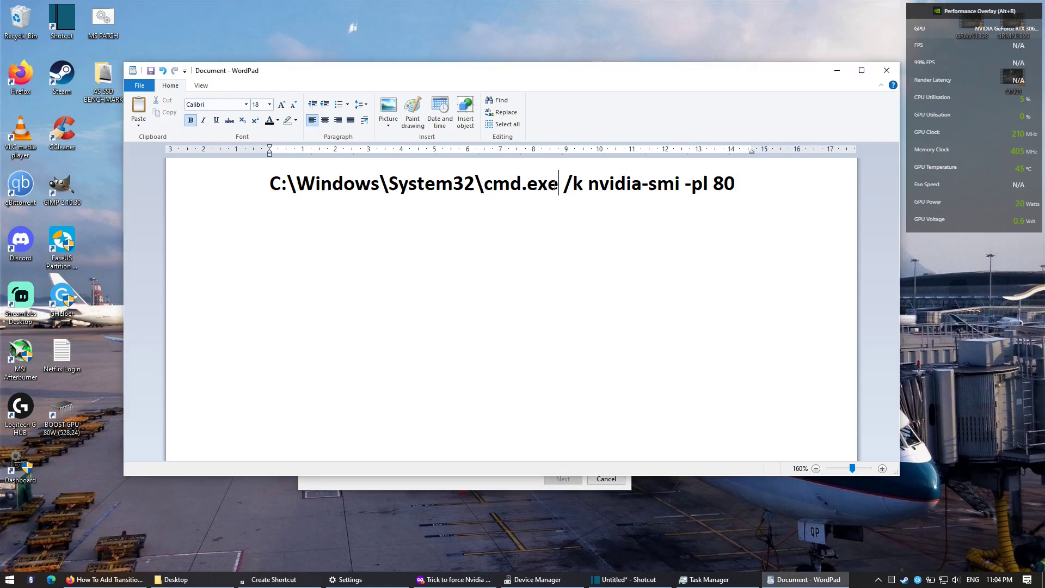
drag(561, 188, 274, 191)
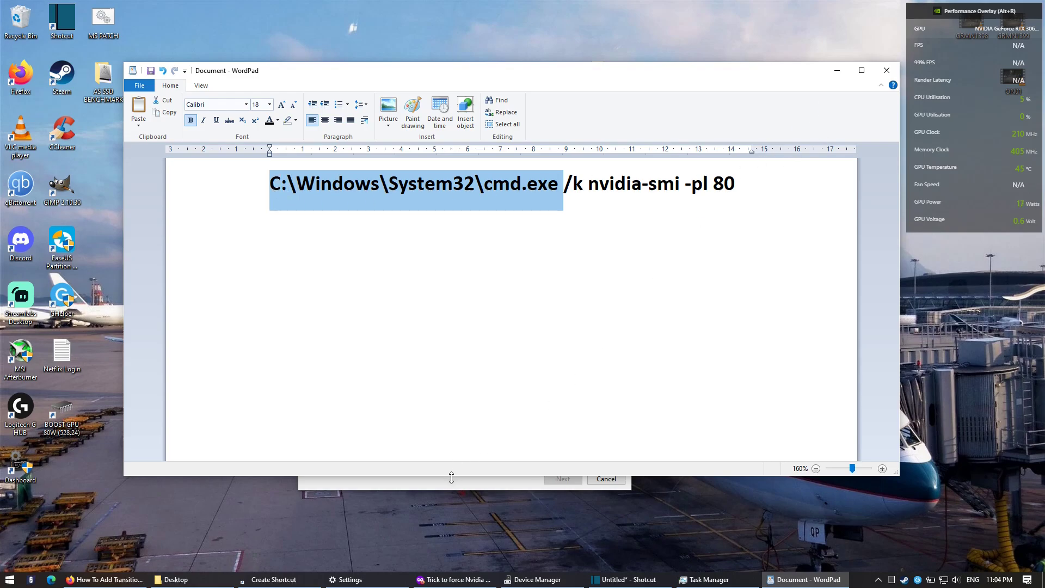
right_click(449, 214)
click(467, 219)
click(485, 486)
key(ctrl+v)
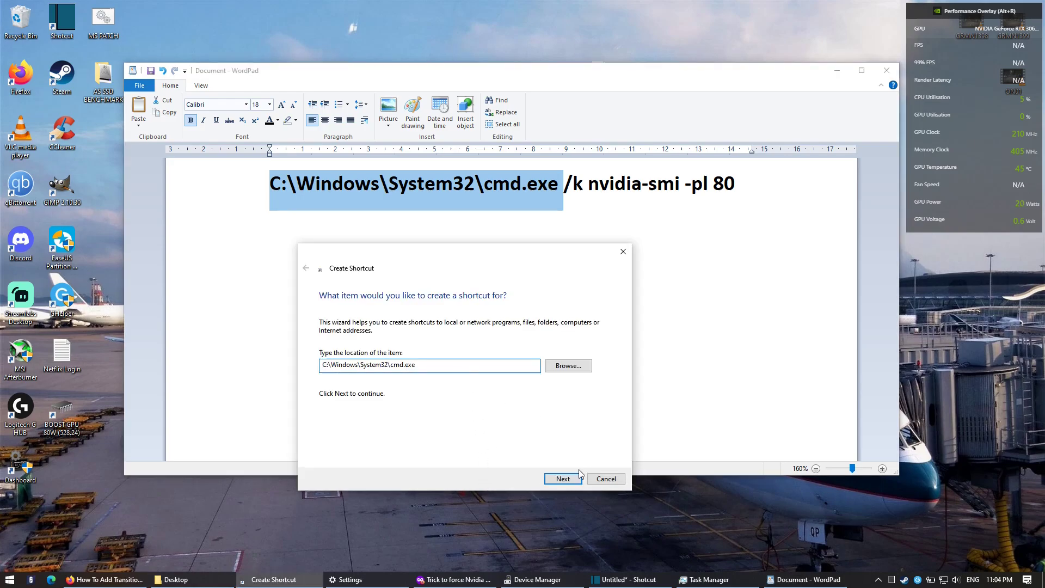
- Keep the shortcut name cmd and finish the wizard
click(564, 479)
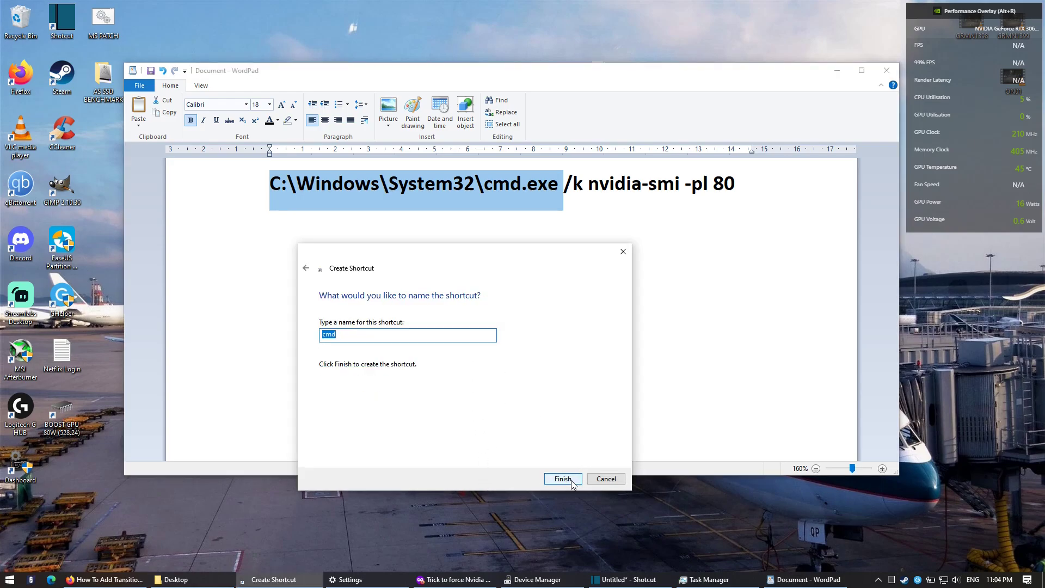
click(362, 334)
double_click(326, 335)
drag(325, 335, 332, 341)
click(563, 478)
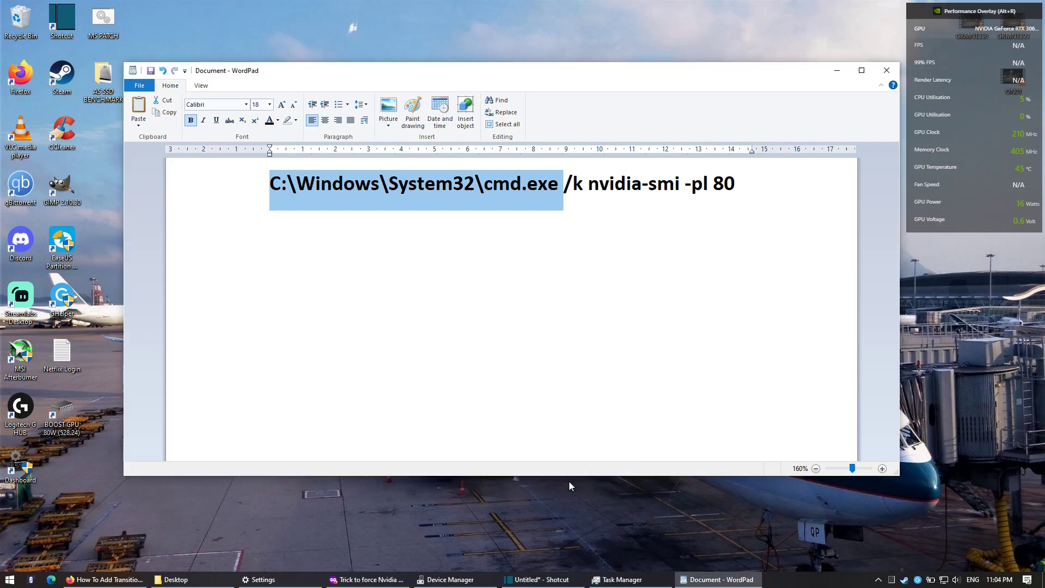
- Move the cmd shortcut left and copy the full nvidia-smi command line from WordPad
click(837, 70)
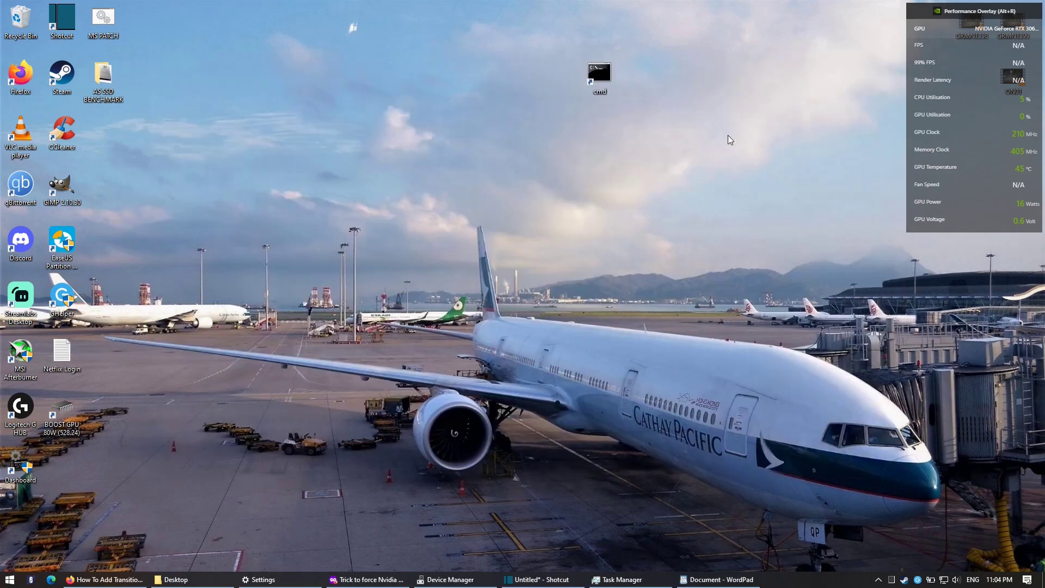
drag(599, 74, 252, 174)
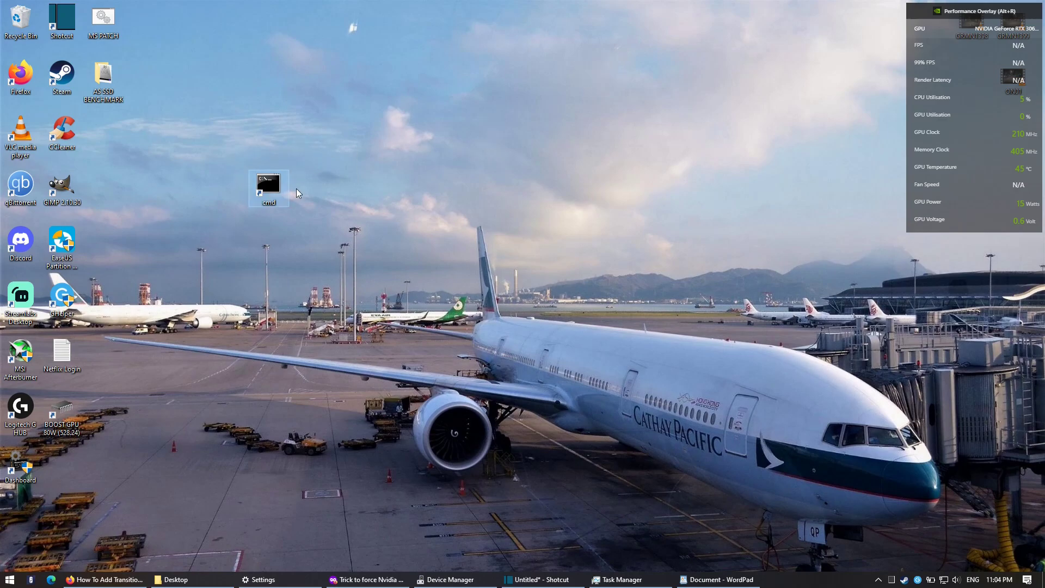
click(719, 580)
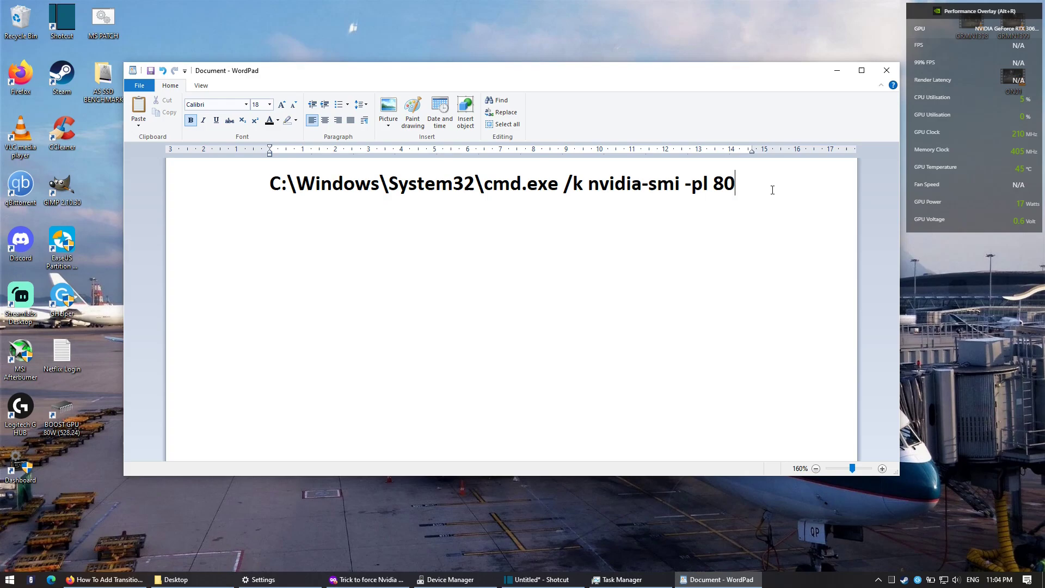
mouse_move(770, 187)
mouse_down()
mouse_move(297, 170)
mouse_move(269, 180)
mouse_up()
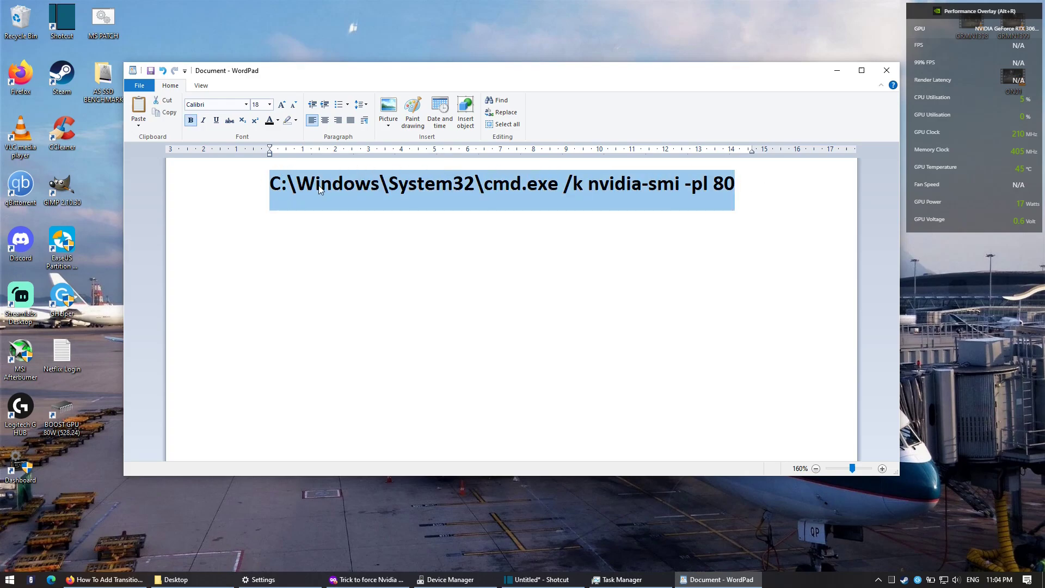
right_click(320, 186)
click(353, 209)
- Set the cmd shortcut to Run as administrator in its advanced properties
click(837, 70)
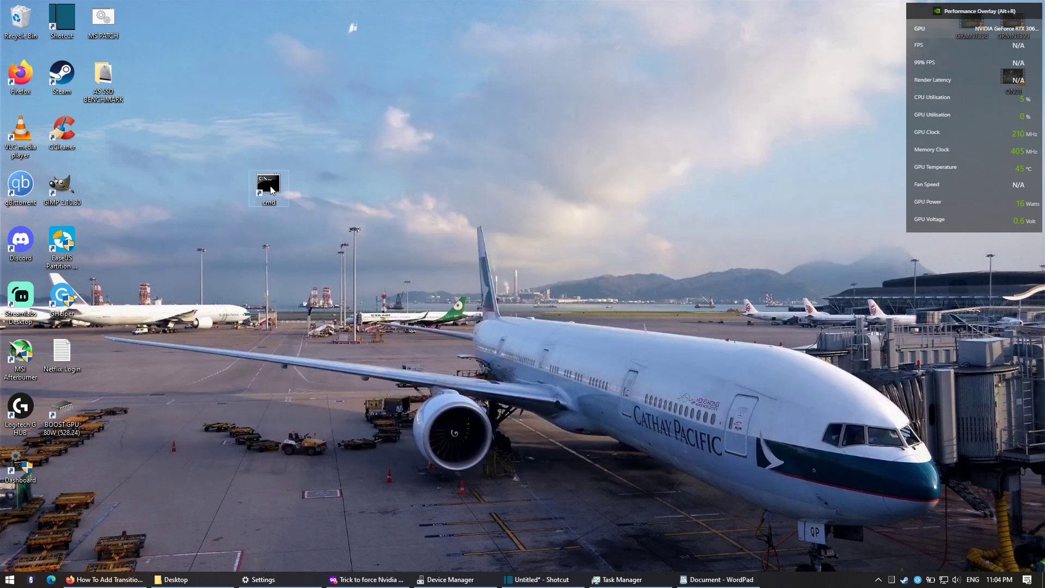
right_click(269, 187)
click(214, 418)
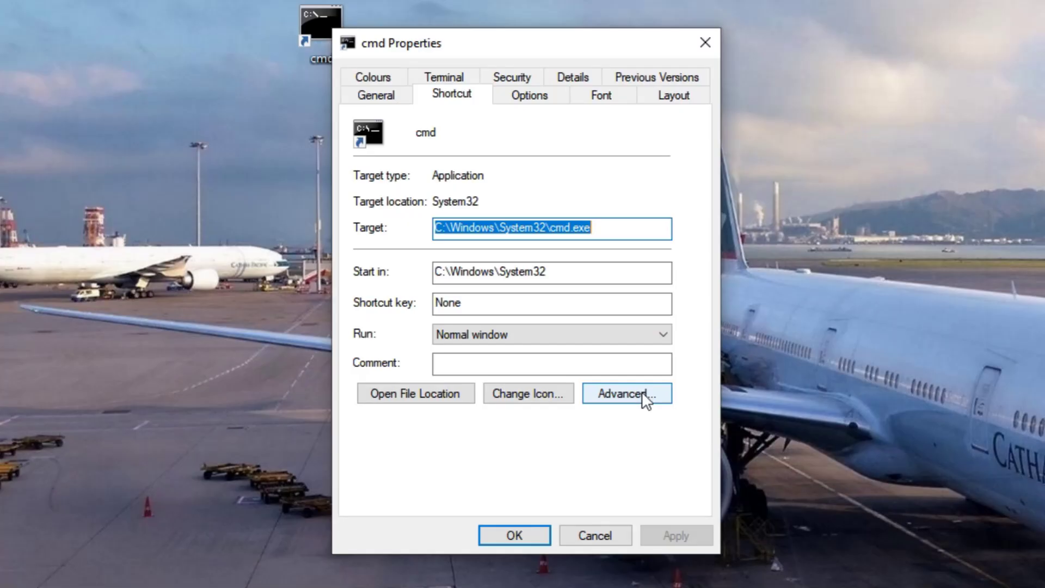
click(642, 392)
click(442, 183)
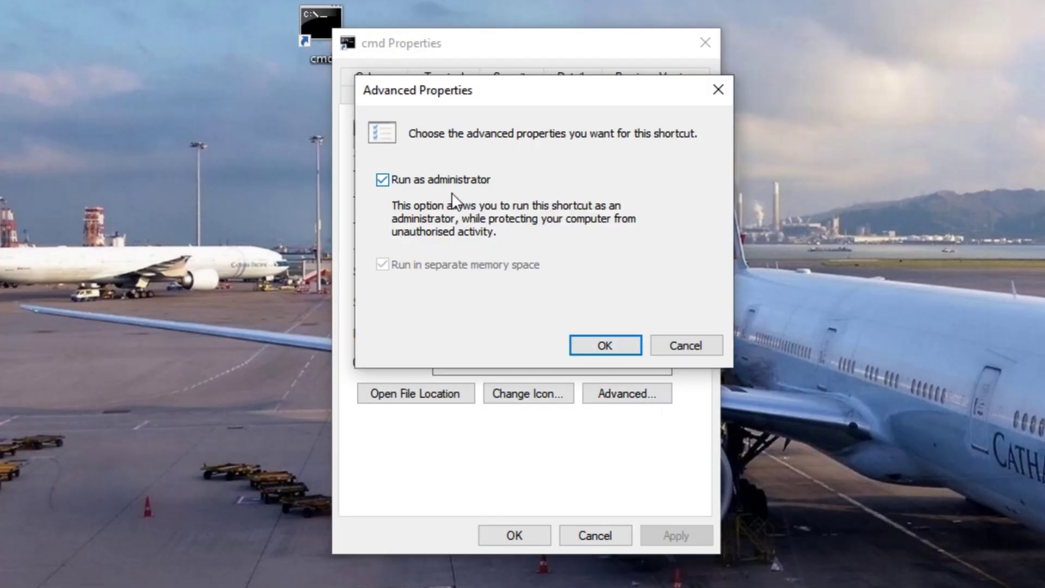
click(617, 348)
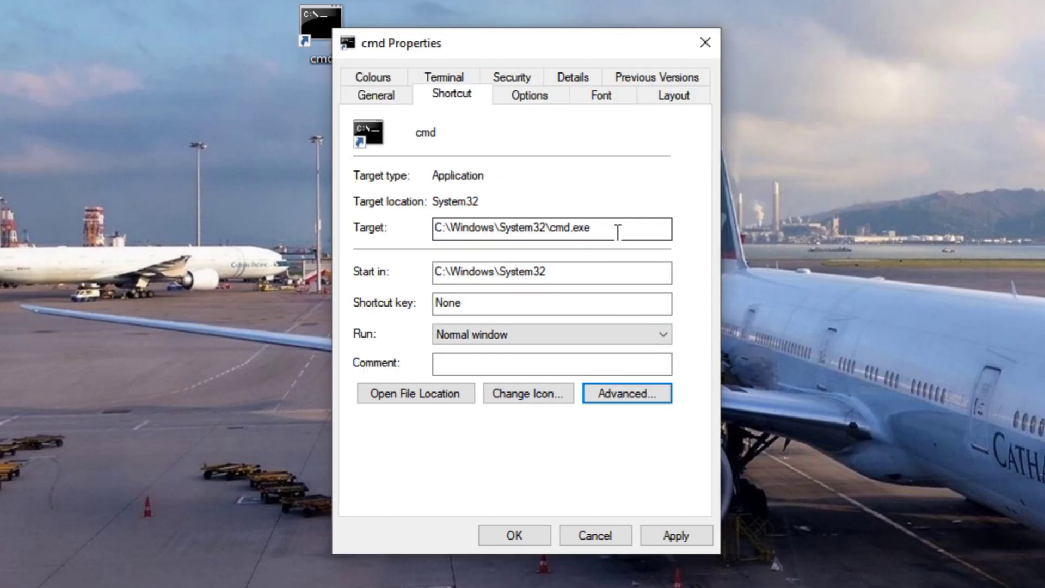
- Replace the shortcut Target with cmd.exe /k nvidia-smi -pl 80 and apply
drag(644, 229, 409, 221)
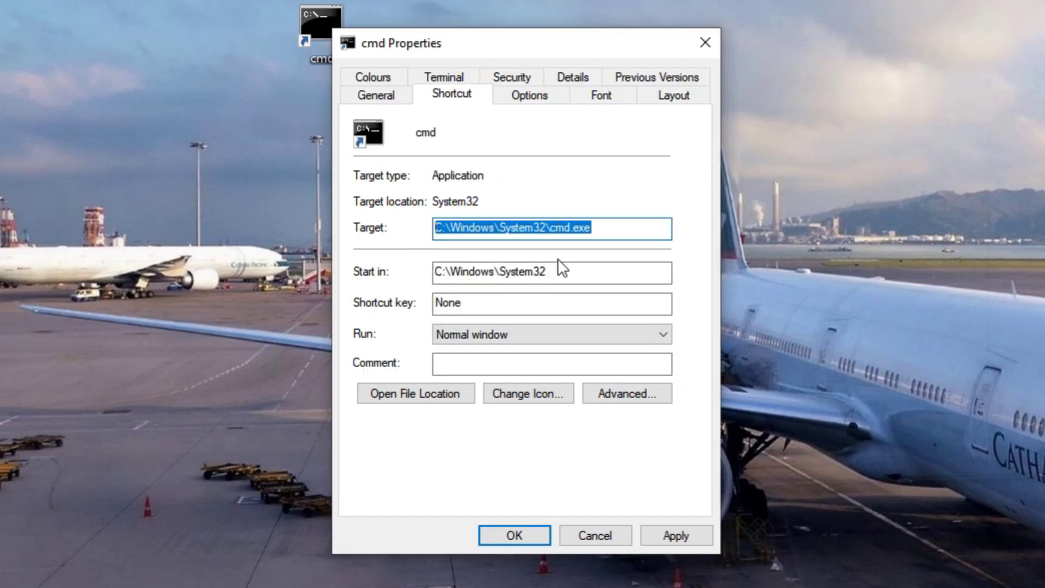
right_click(551, 224)
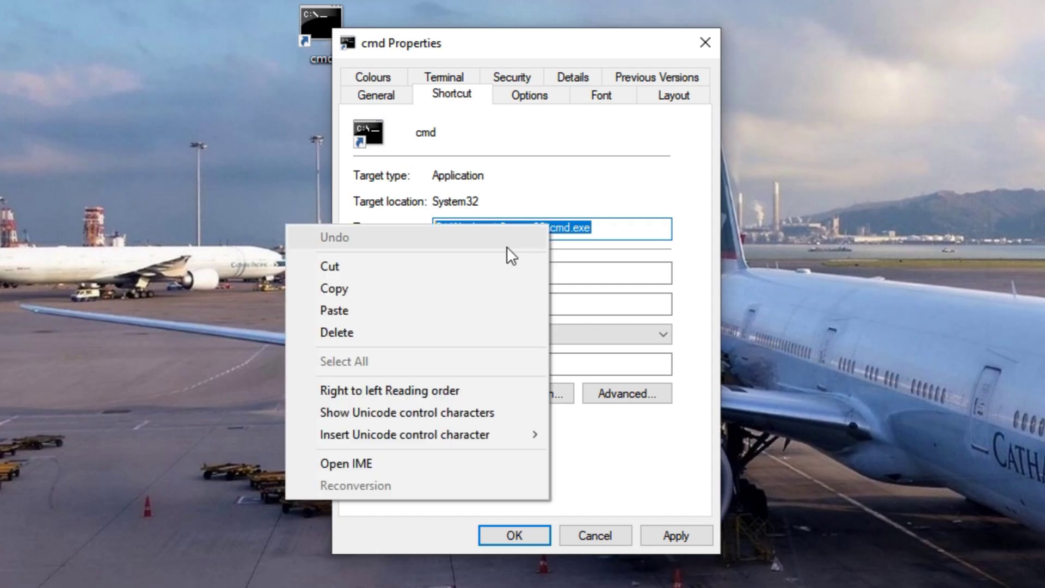
click(455, 270)
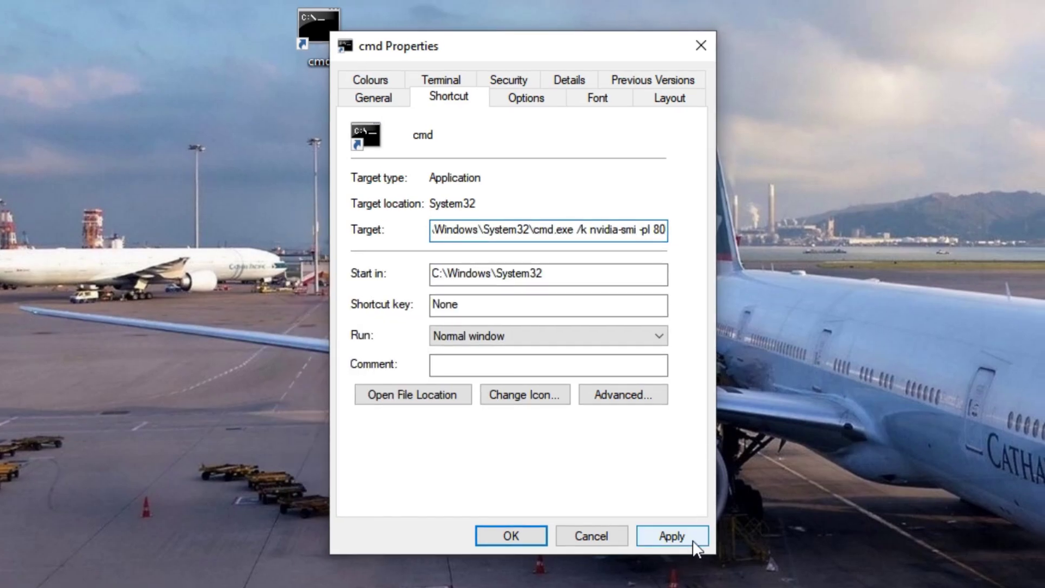
drag(548, 229, 736, 228)
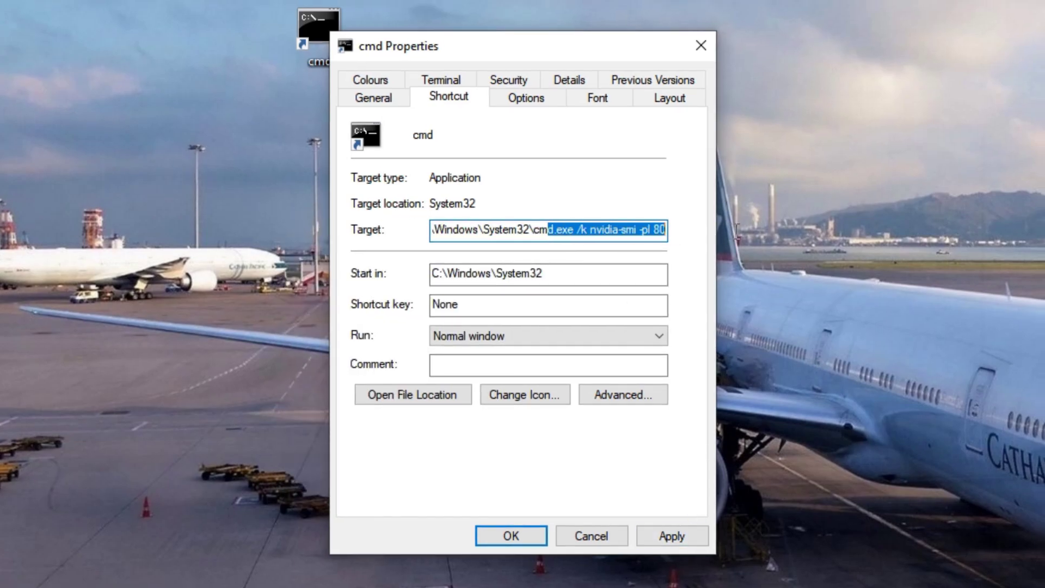
click(683, 535)
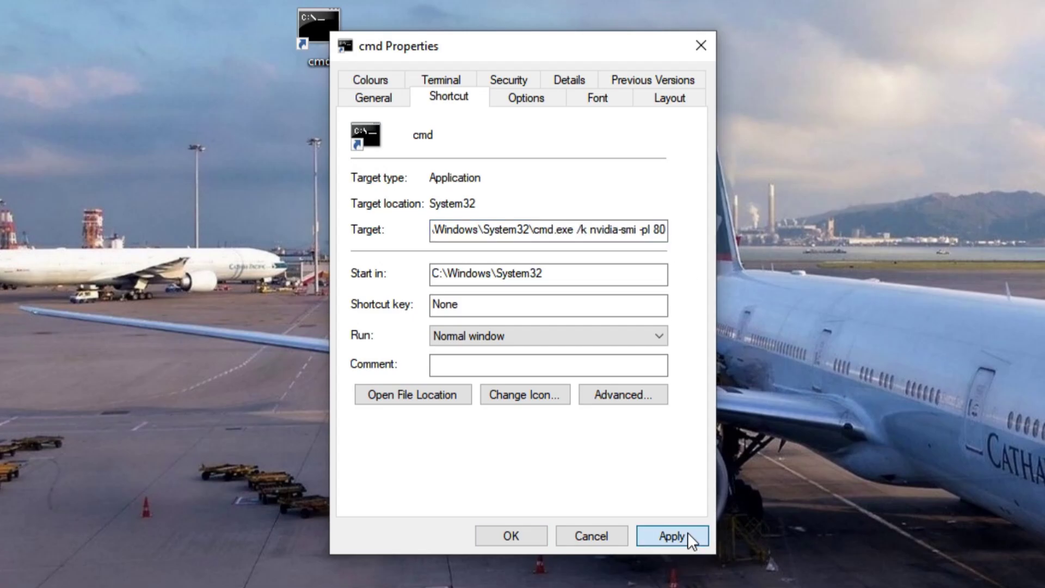
click(481, 536)
- Run the cmd desktop shortcut and see the 80.00 W power limit confirmed
double_click(269, 184)
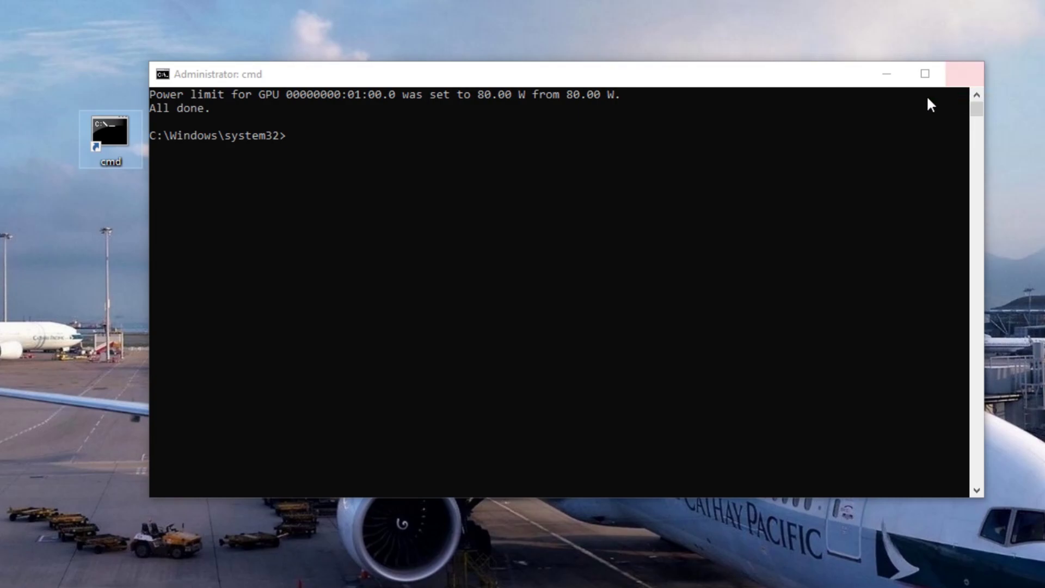
click(121, 159)
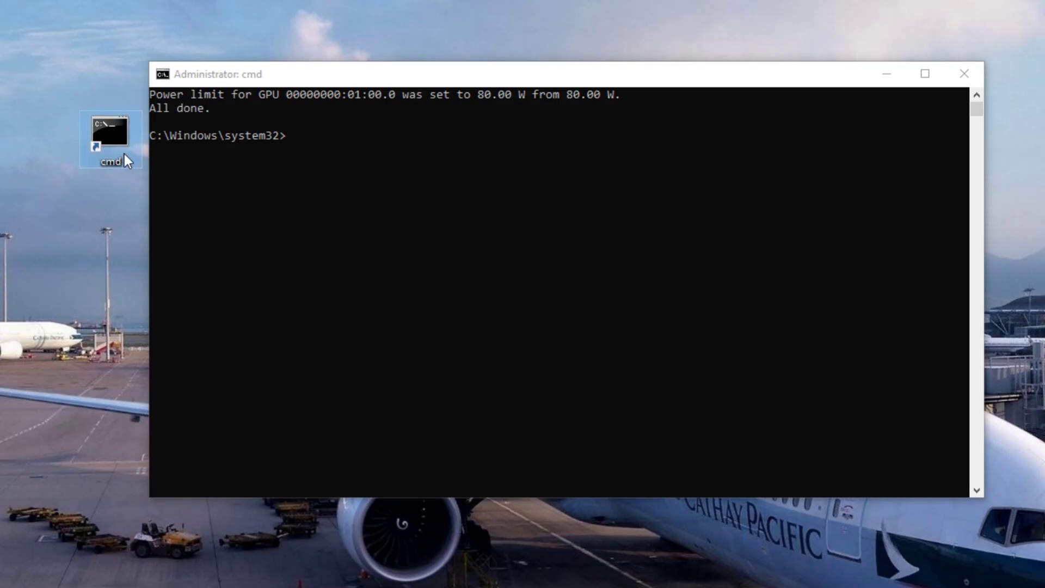